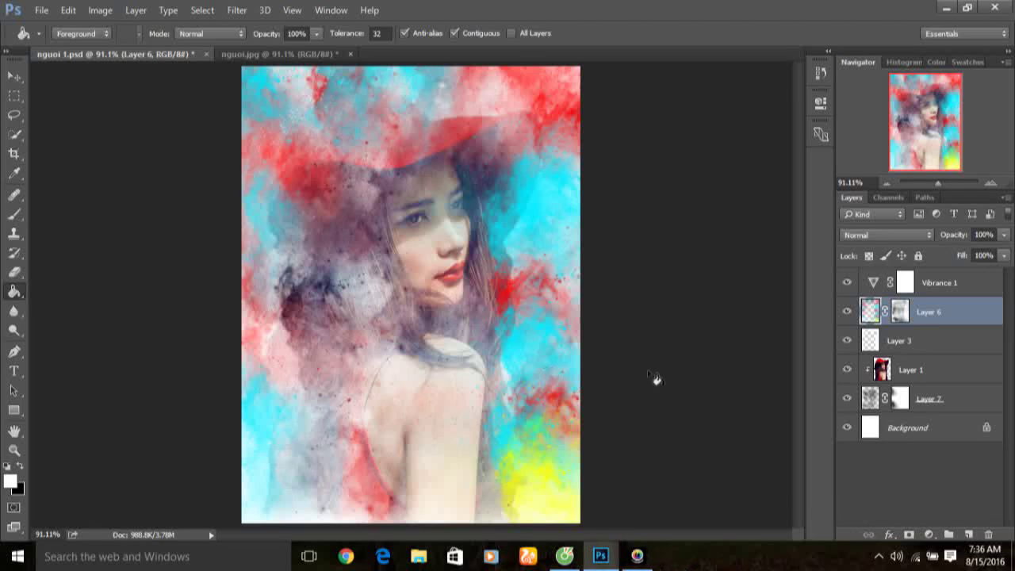
View the finished composite at 100%, then switch to the original nguoi.jpg photo.
key("ctrl+plus")
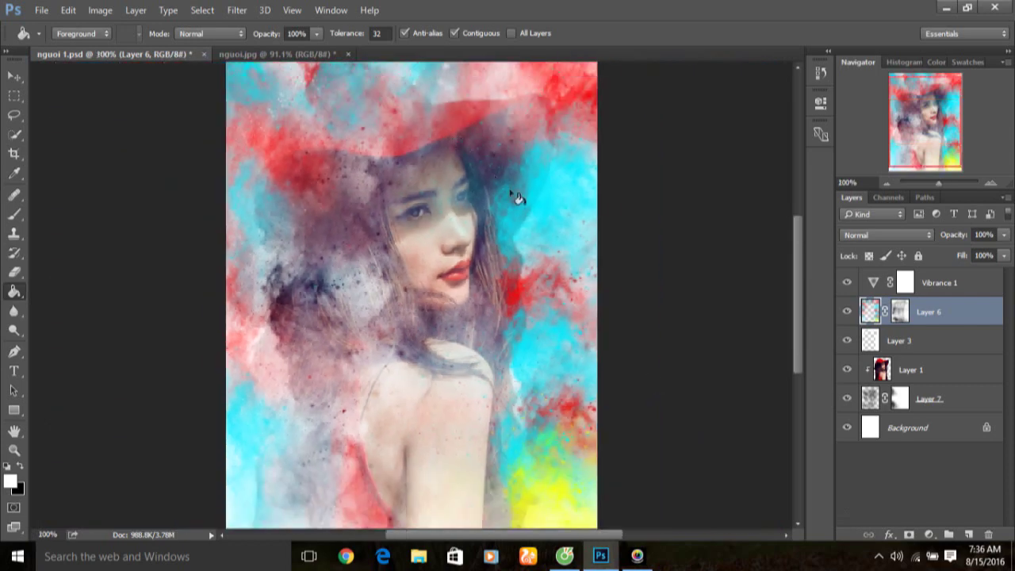
left_click(290, 55)
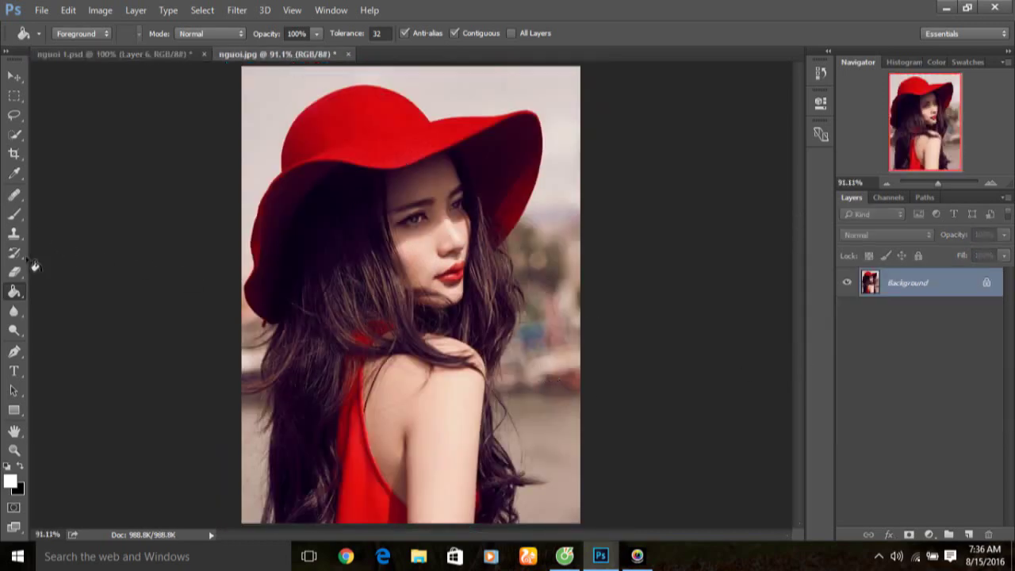
Quick-select the woman's hat, hair, back and red dress, subtracting the left background strip.
left_click_drag(14, 134, 77, 139)
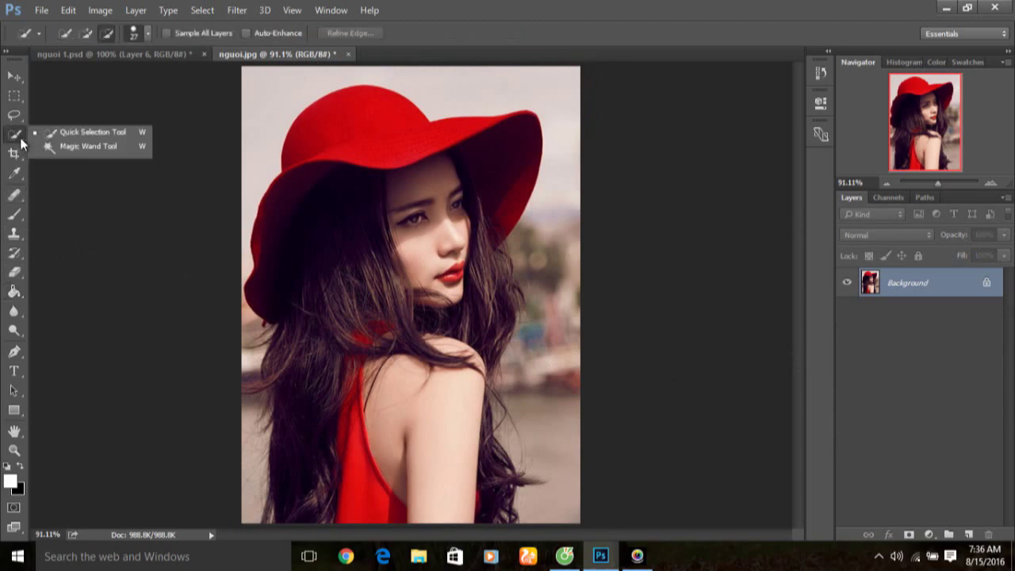
left_click(78, 138)
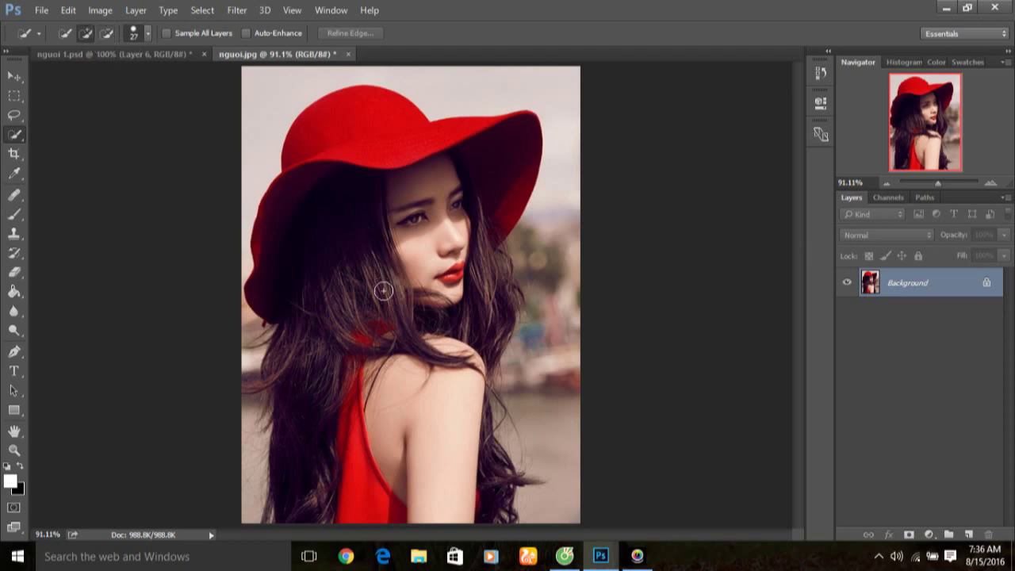
mouse_move(370, 401)
left_mouse_down()
mouse_move(356, 481)
mouse_move(322, 430)
mouse_move(333, 175)
mouse_move(388, 140)
mouse_move(519, 143)
mouse_move(456, 309)
mouse_move(468, 293)
mouse_move(478, 313)
mouse_move(496, 314)
mouse_move(476, 444)
mouse_move(497, 483)
left_mouse_up()
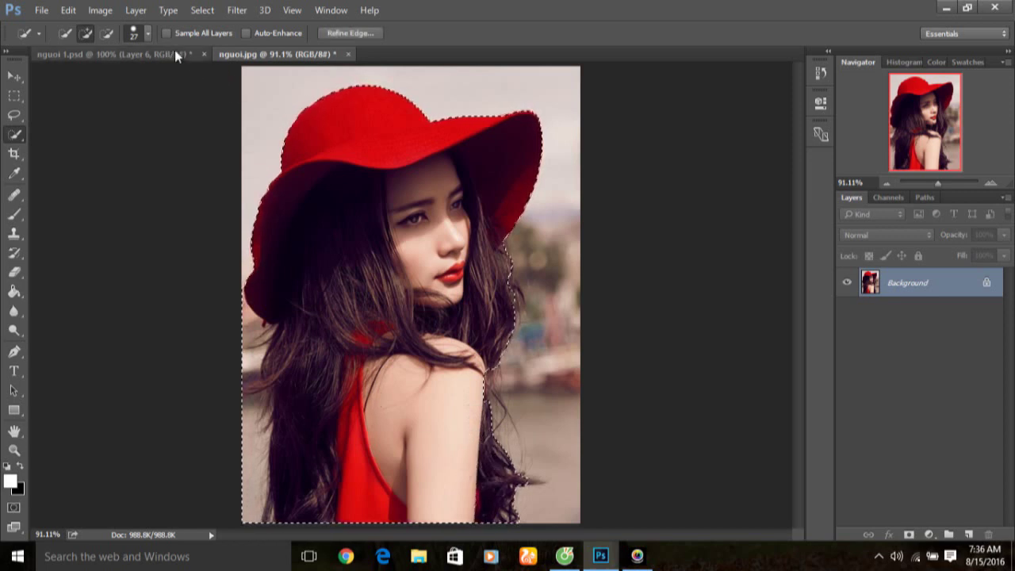
left_click(106, 32)
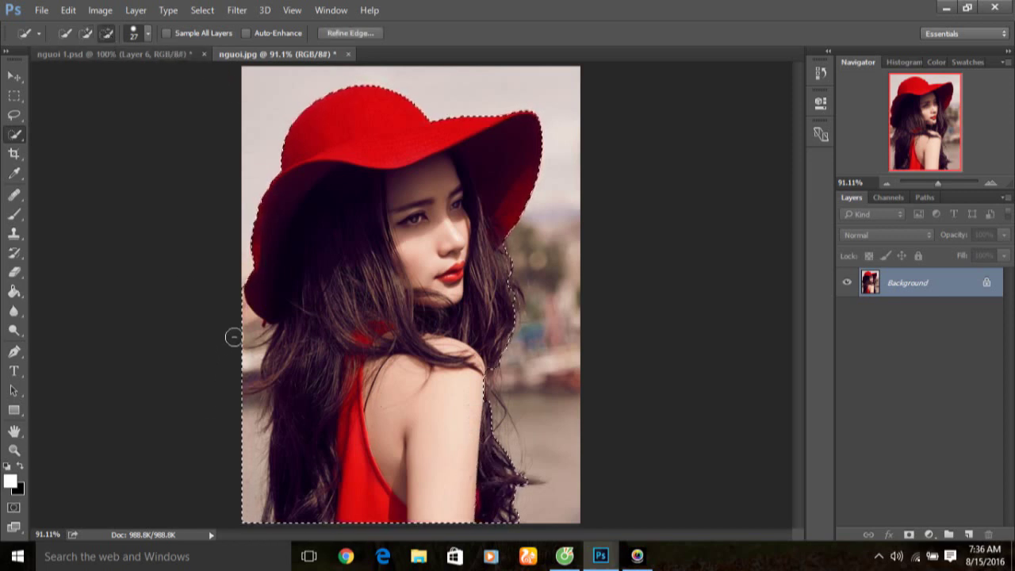
left_click_drag(230, 327, 248, 468)
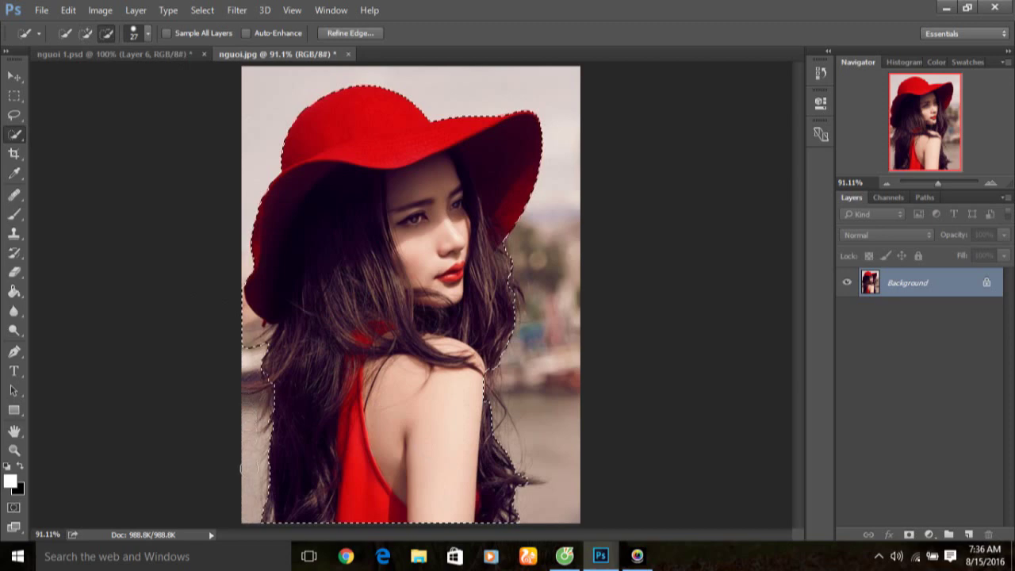
left_click(248, 349)
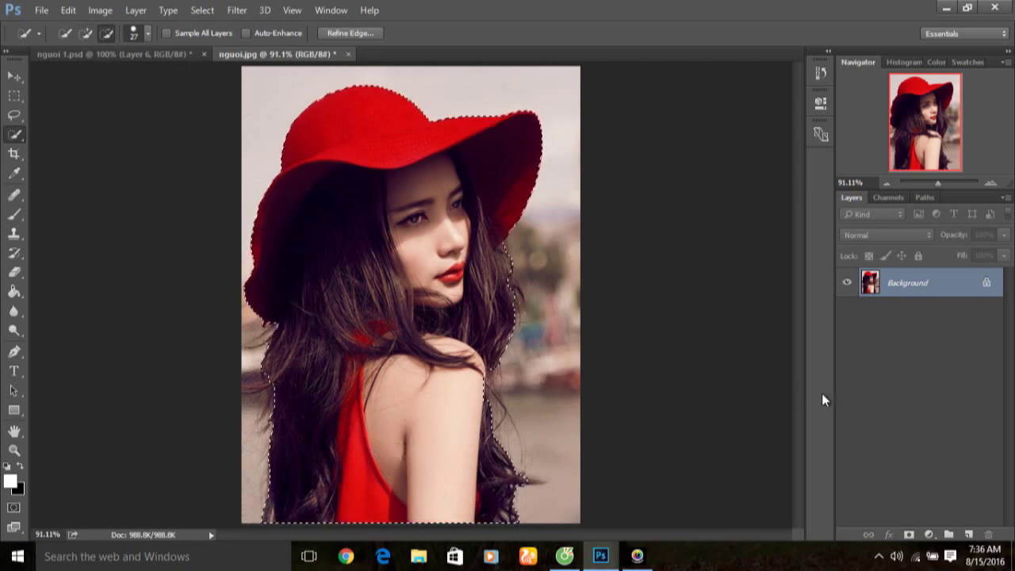
right_click(442, 229)
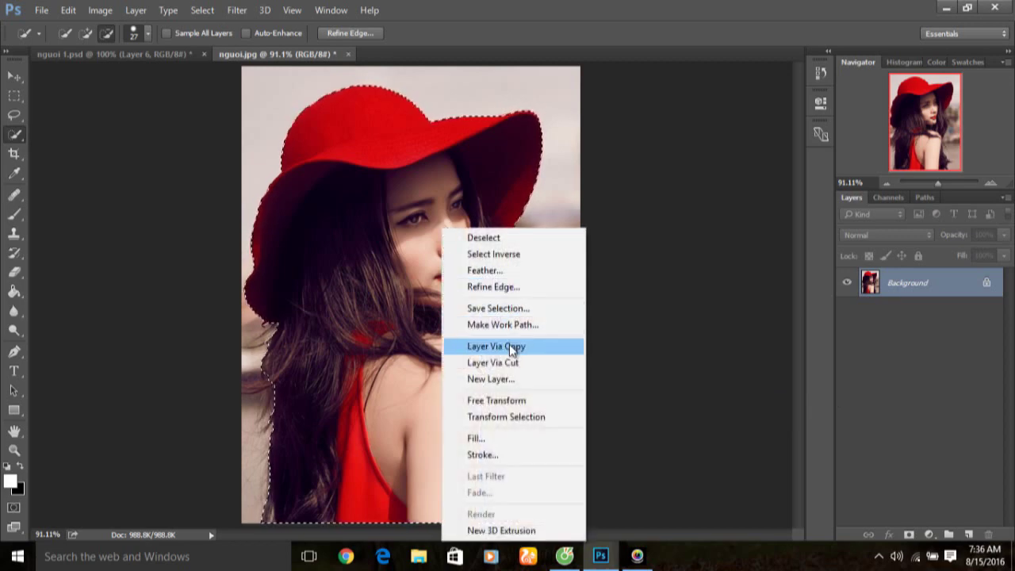
Copy the selected woman to Layer 1 via Layer Via Copy and reload her outline from its thumbnail.
left_click(511, 348)
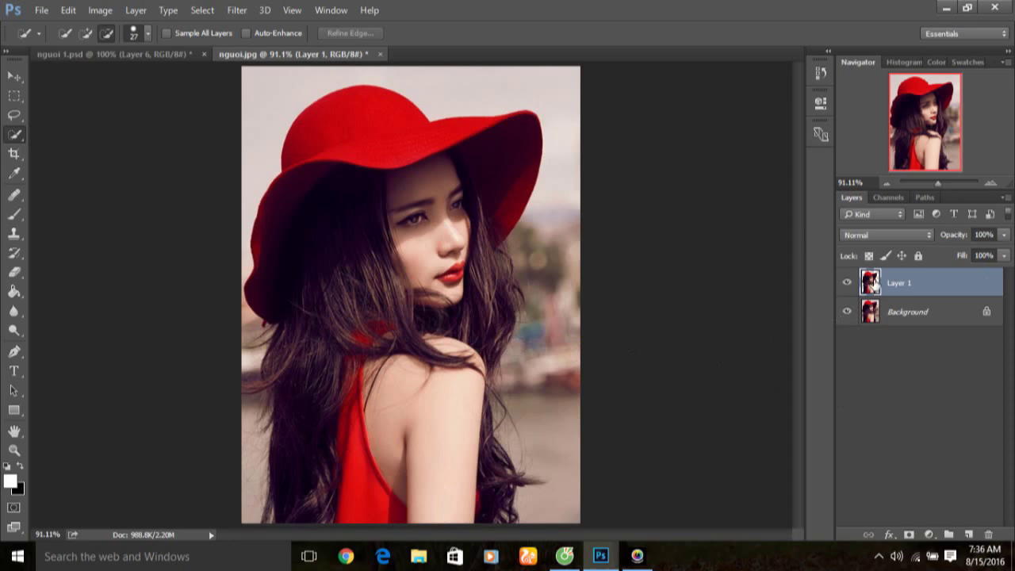
left_click(872, 285, "ctrl")
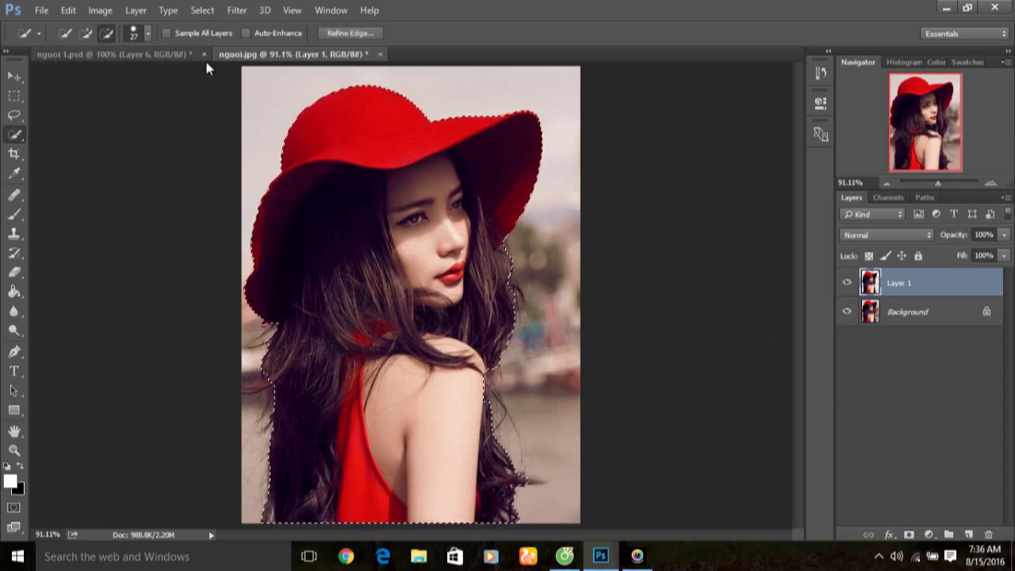
left_click(206, 12)
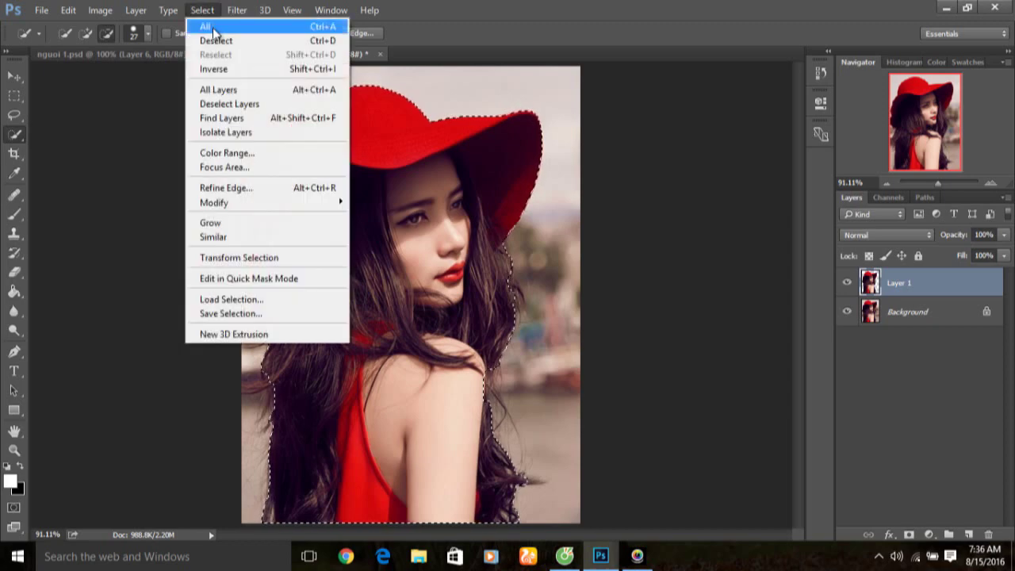
Invert the selection, add new Layer 2, and set white as the foreground colour.
left_click(238, 70)
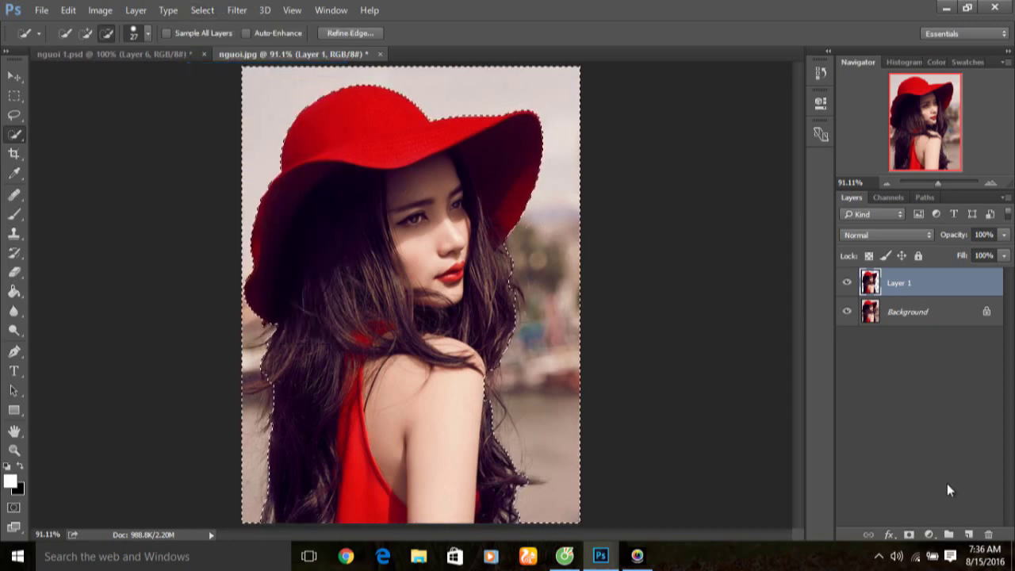
left_click(970, 535)
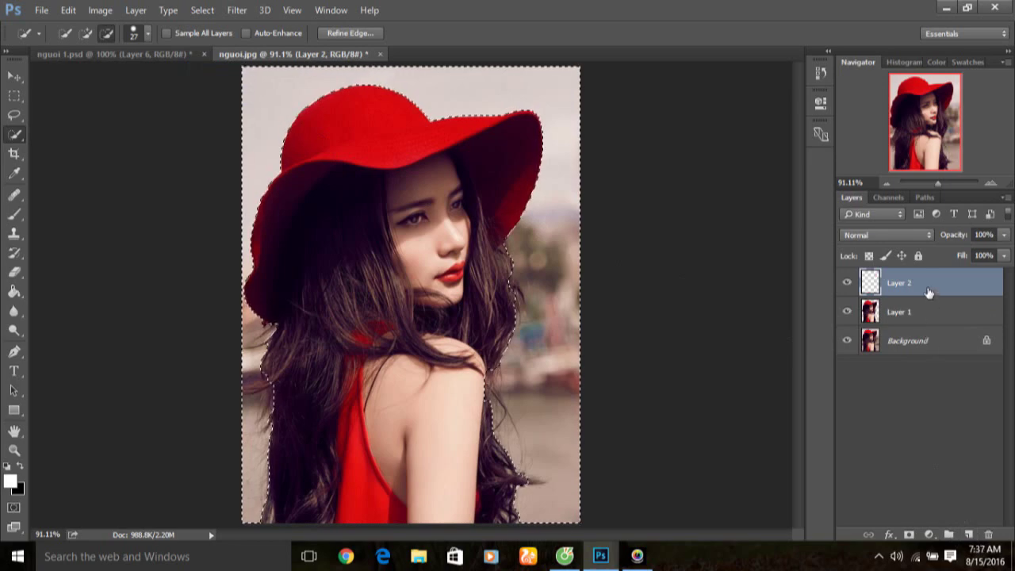
left_click(20, 469)
left_click(19, 469)
left_click(19, 468)
left_click(19, 469)
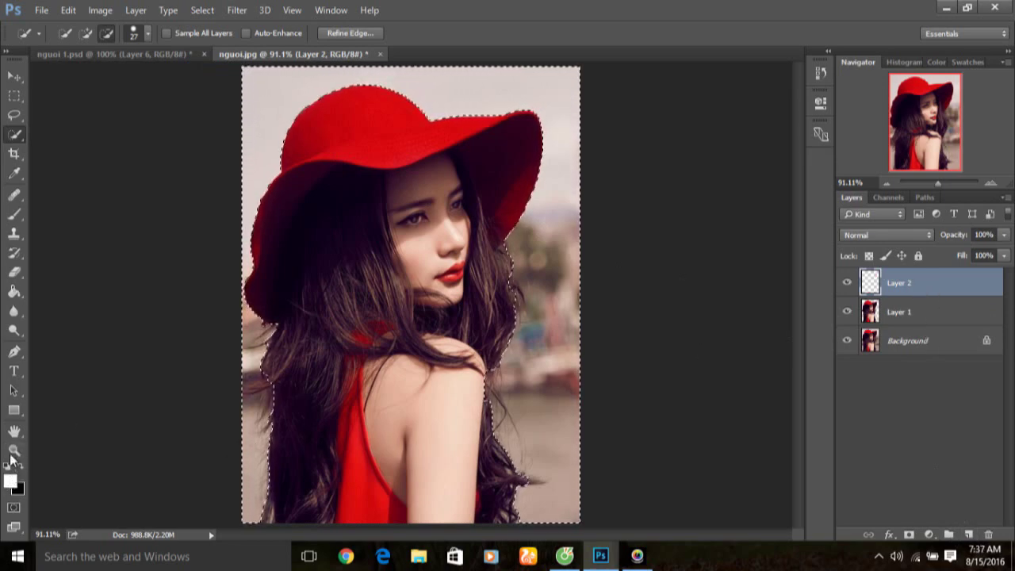
Paint-bucket the background around the woman white, deselect, and select the Background layer.
left_click(15, 292)
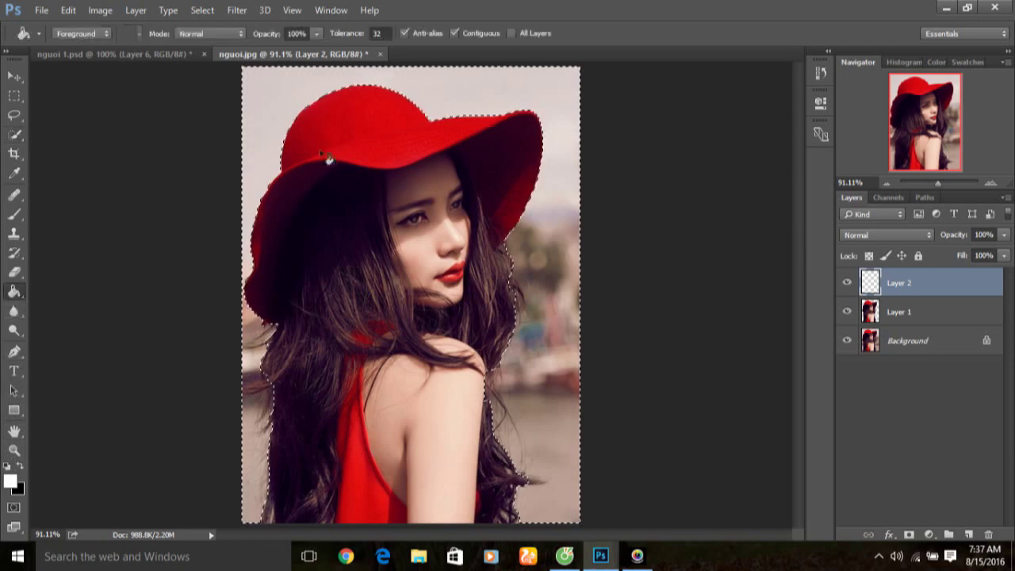
left_click(267, 107)
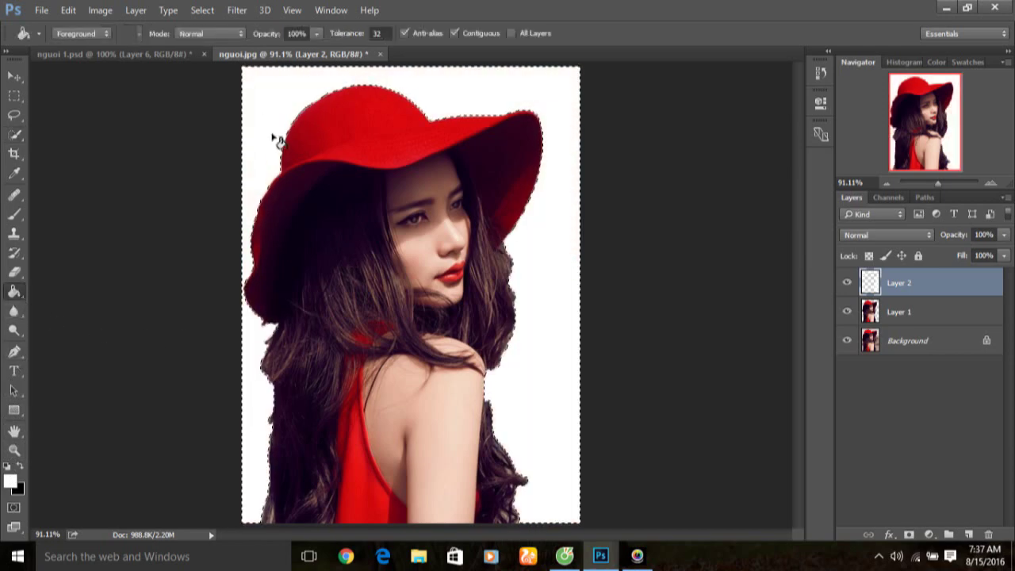
left_click(202, 10)
left_click(227, 45)
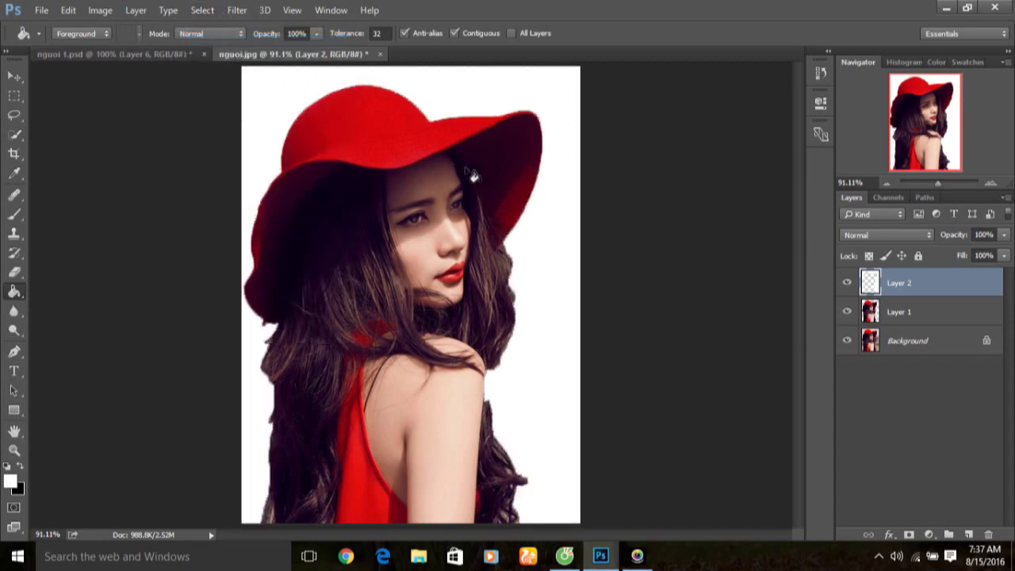
left_click(942, 341)
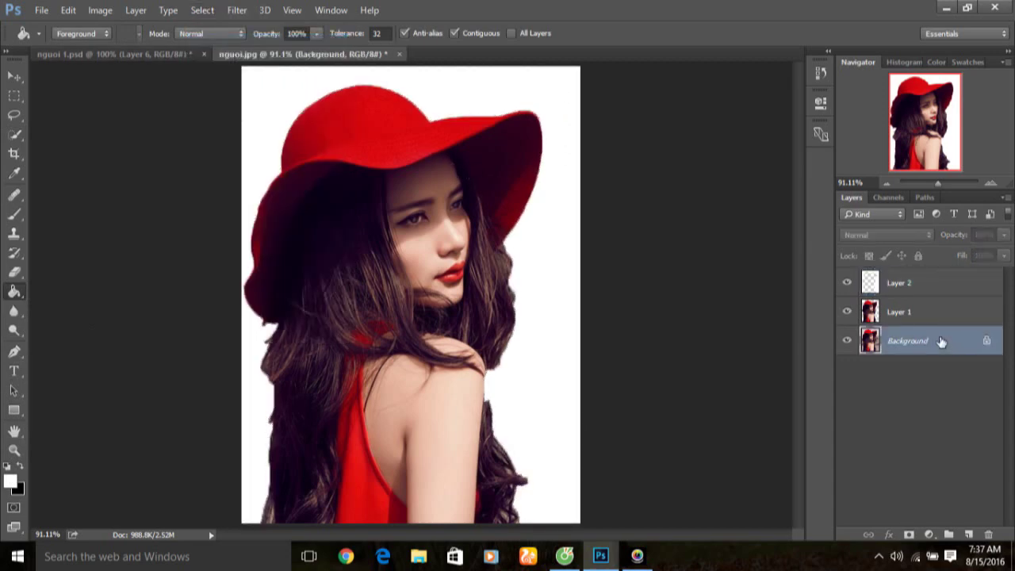
Fill the Background layer with solid white while Layer 1 is temporarily hidden.
left_click(847, 311)
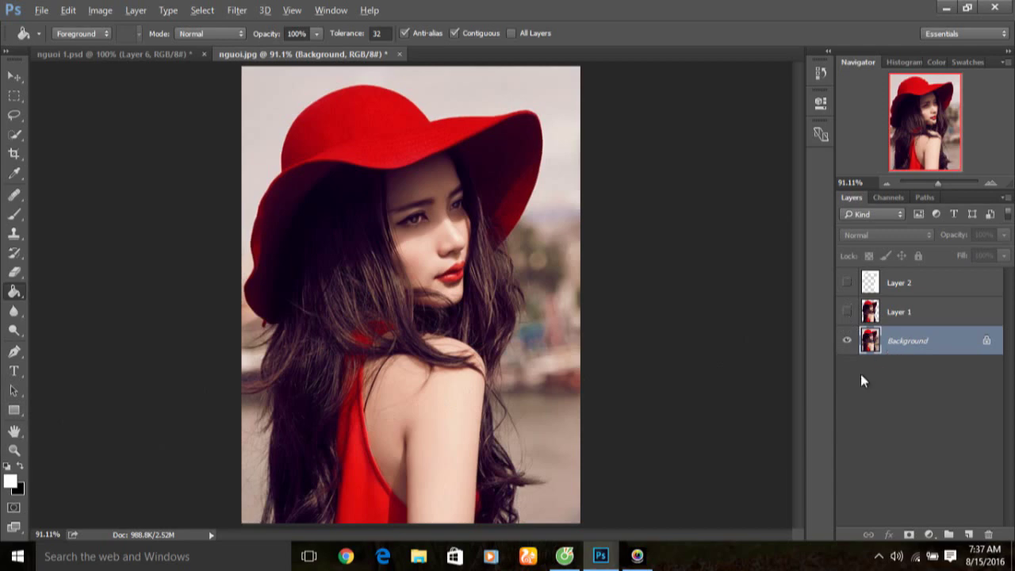
key("alt+BackSpace")
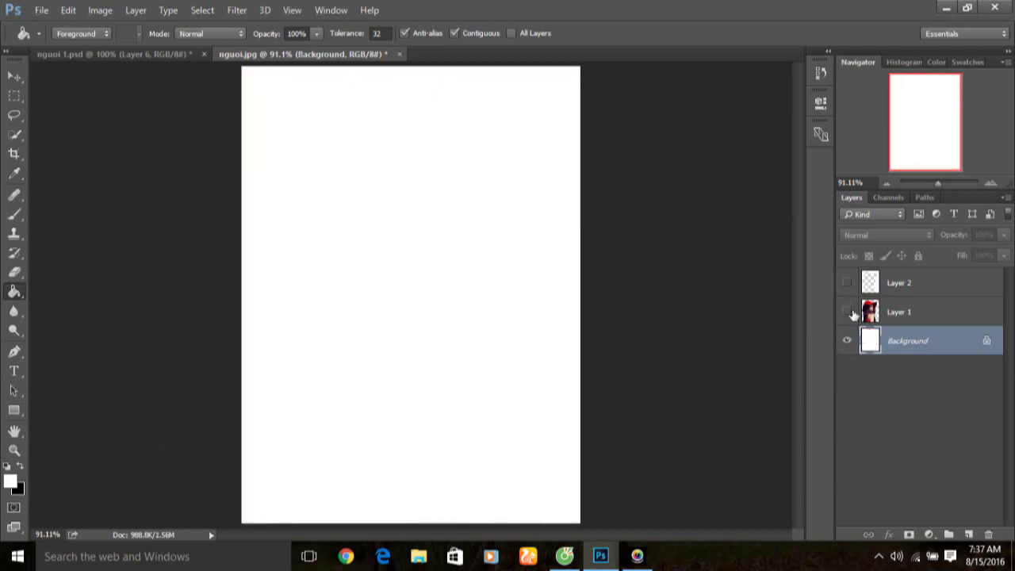
left_click(847, 311)
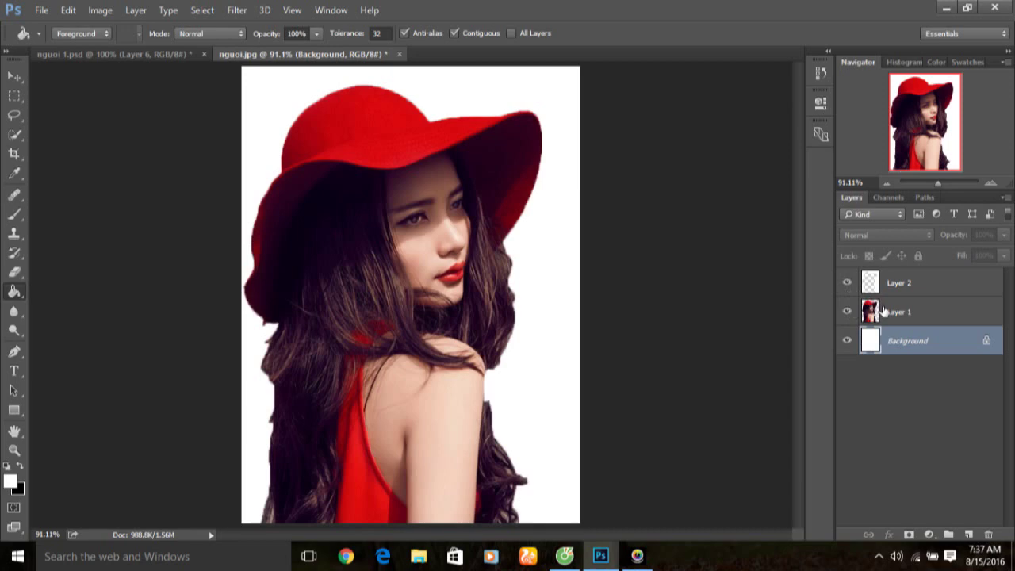
left_click(929, 315)
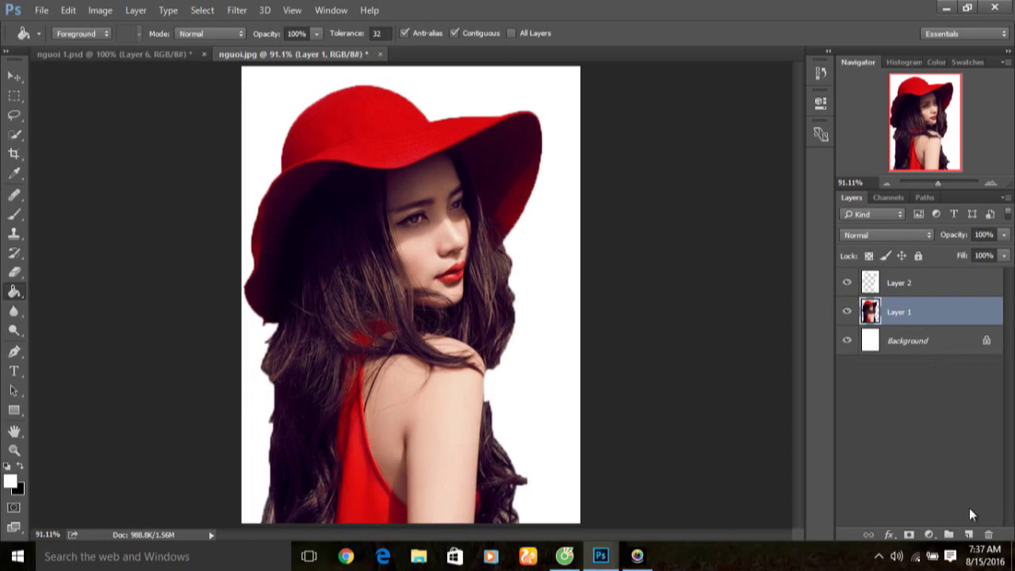
Add empty Layer 3 under Layer 1, clip Layer 1 to it, and select Layer 3.
left_click(909, 347)
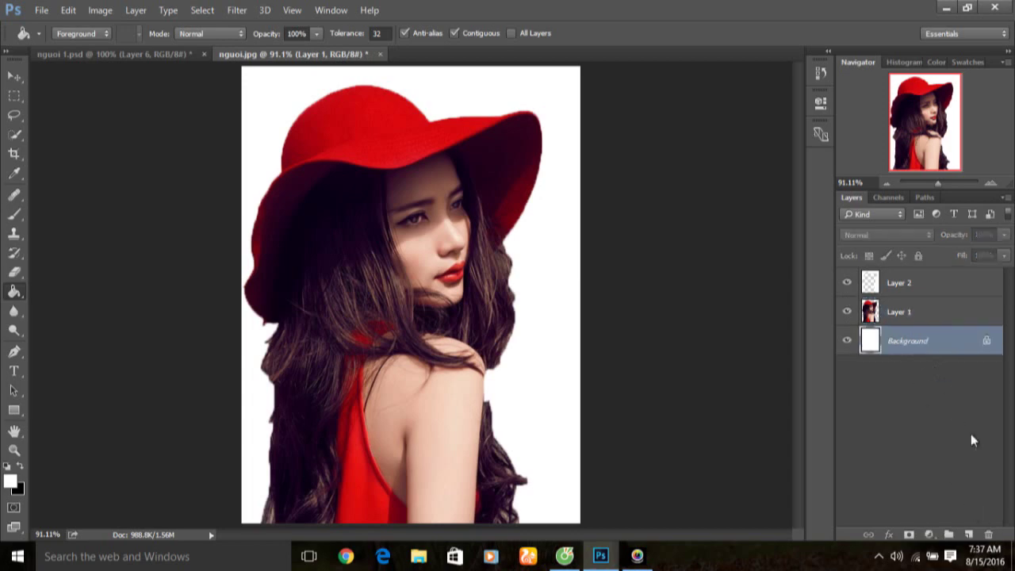
left_click(971, 535)
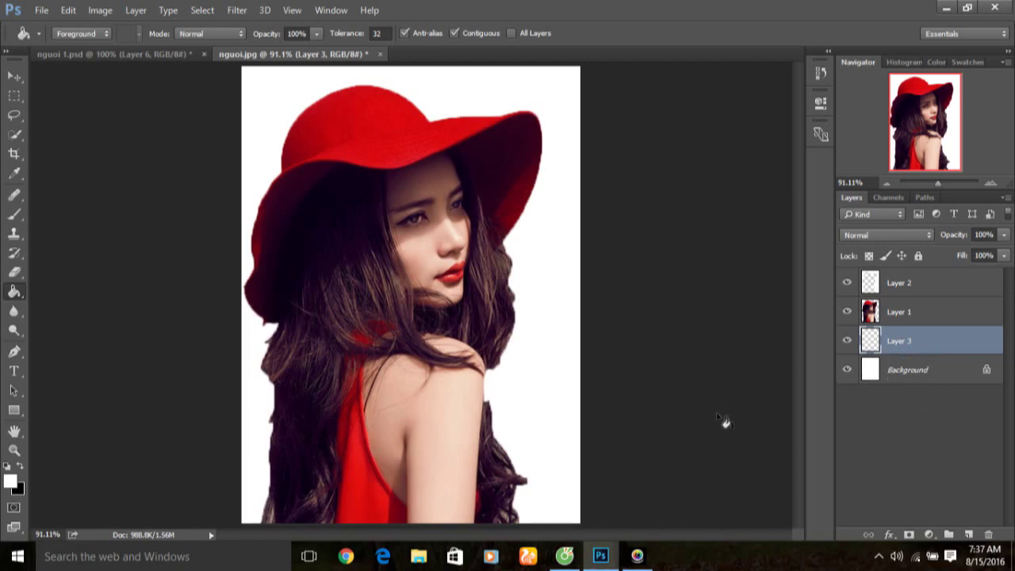
left_click(933, 318)
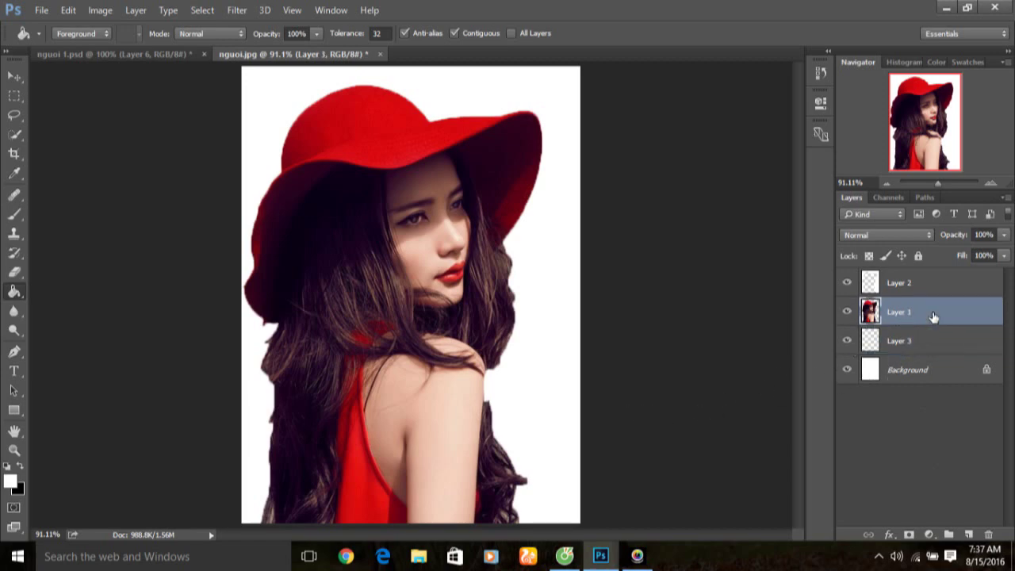
right_click(934, 316)
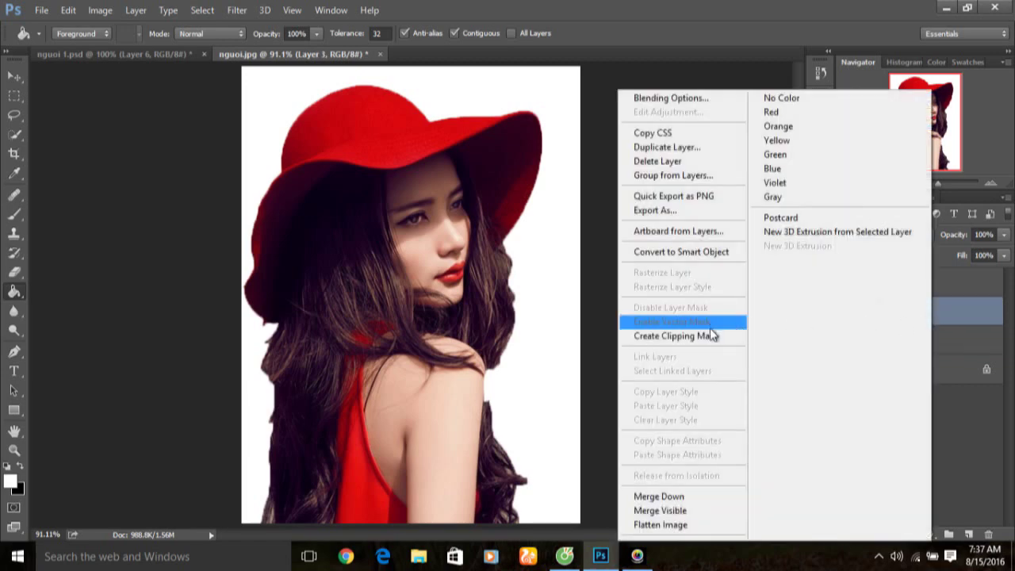
left_click(702, 337)
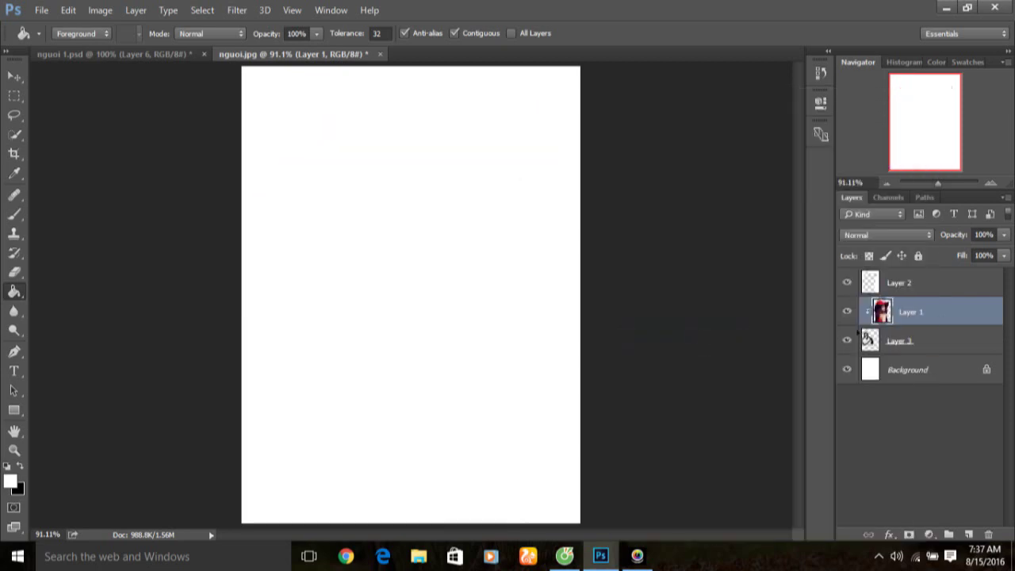
left_click(940, 345)
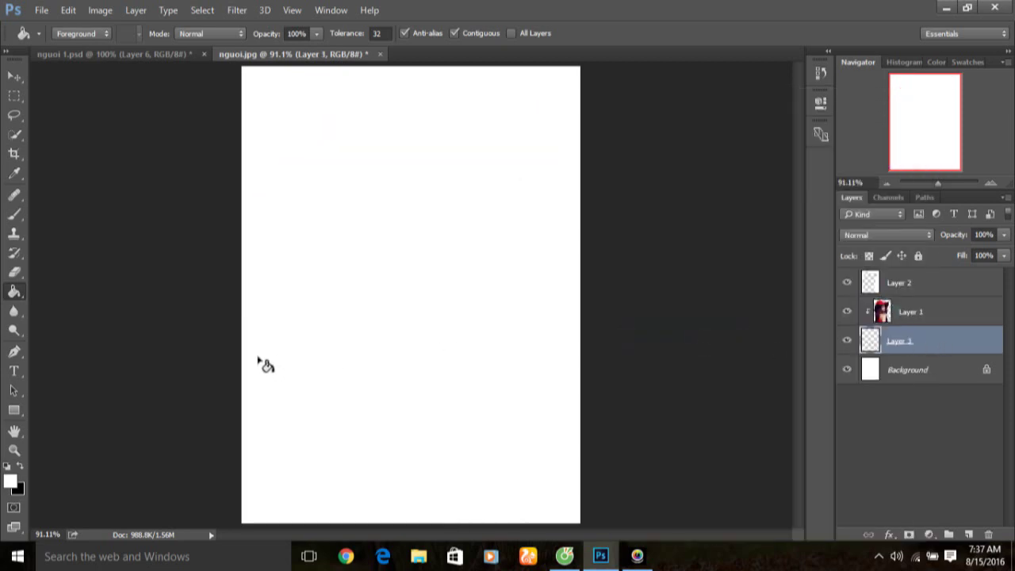
Load the MOON_BRUSHES .abr brush set into the Brush tool's presets.
left_click(17, 214)
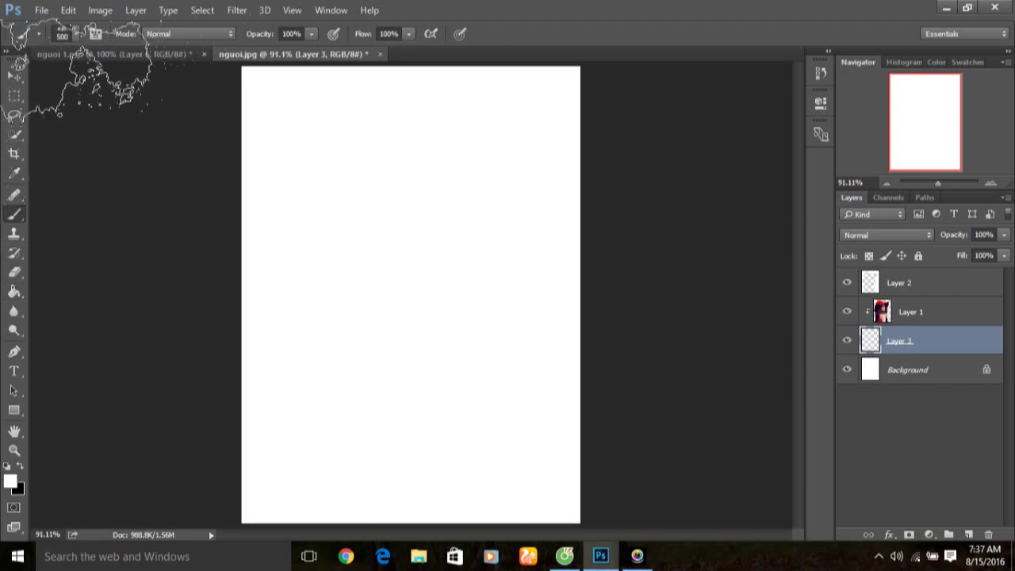
left_click(75, 35)
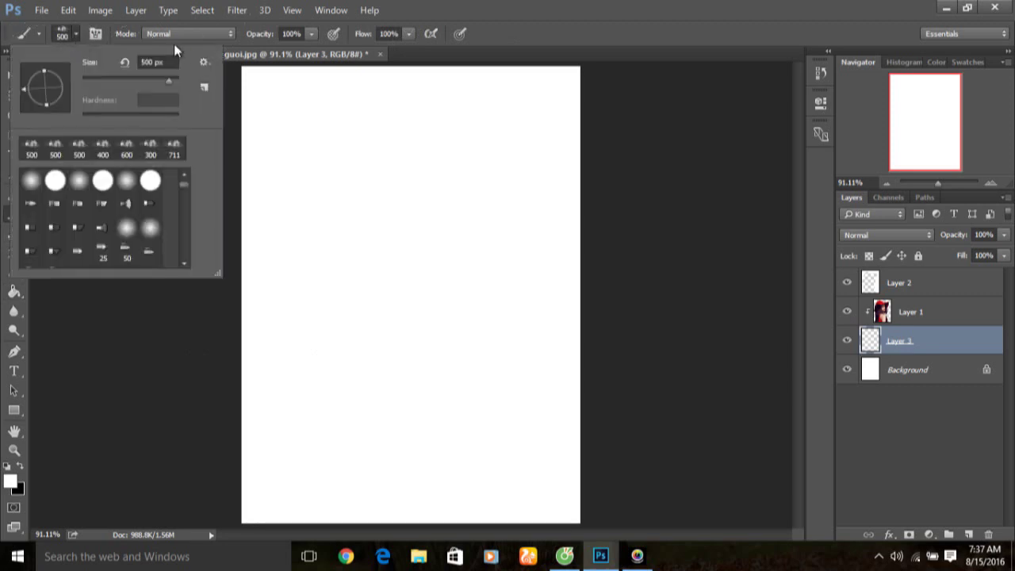
left_click(204, 63)
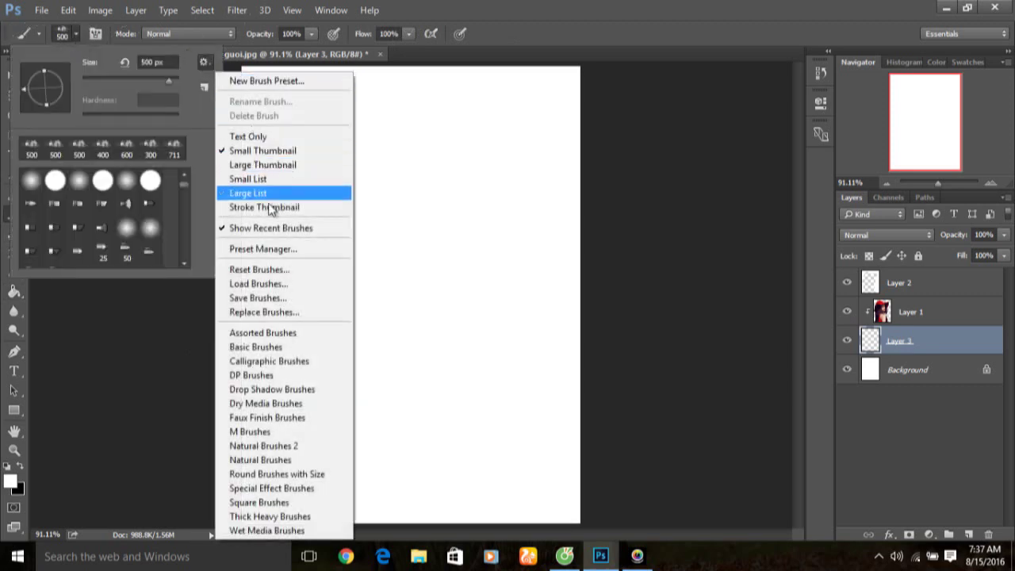
left_click(283, 286)
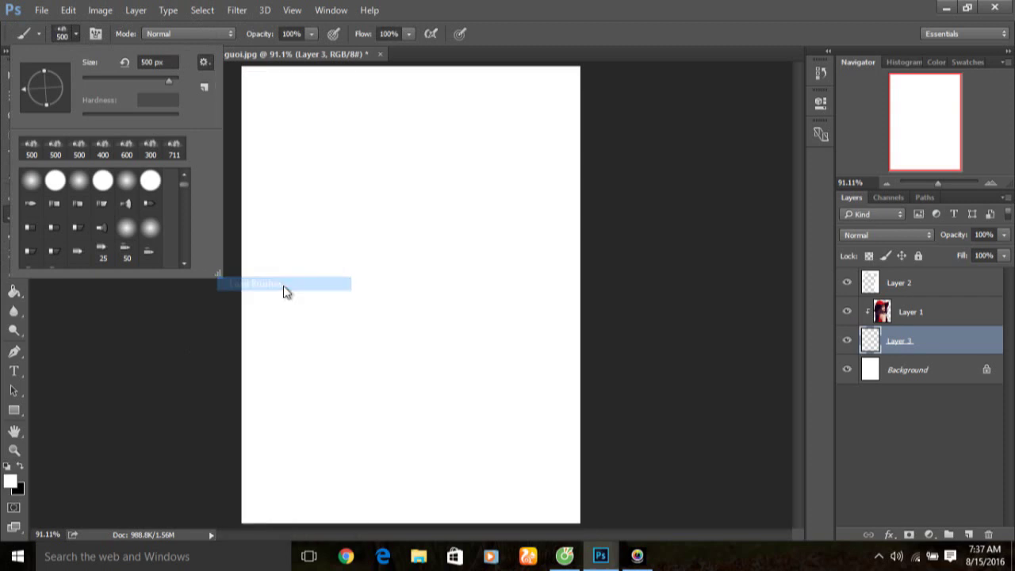
left_click(193, 175)
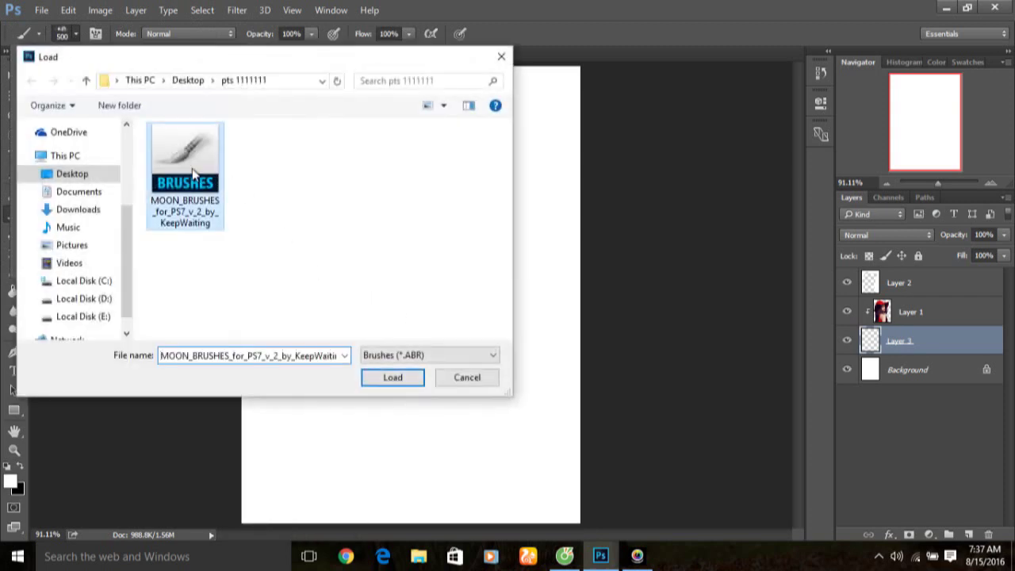
left_click(399, 381)
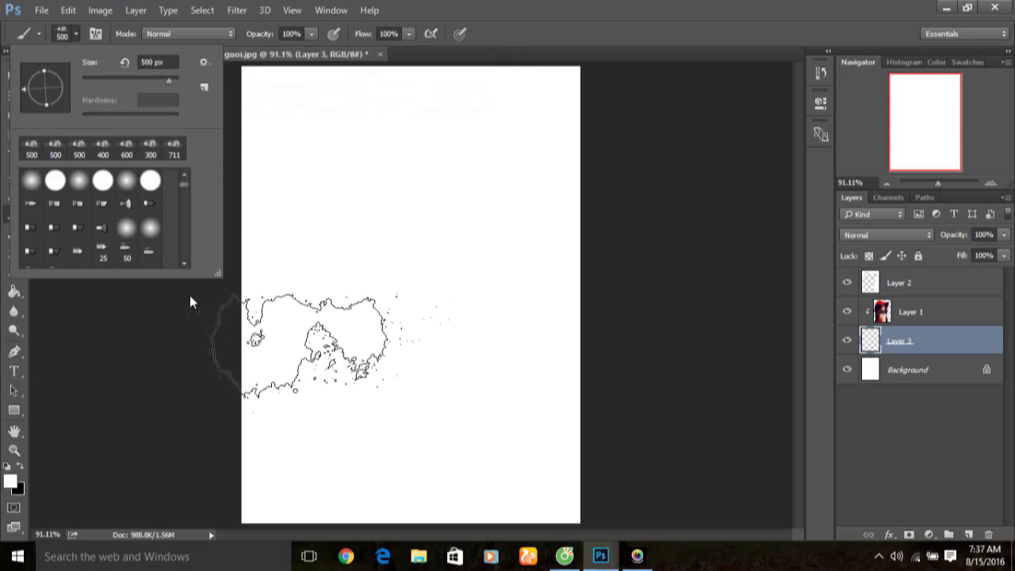
Scroll the preset list and choose the 711 px splatter brush.
left_click_drag(185, 187, 185, 266)
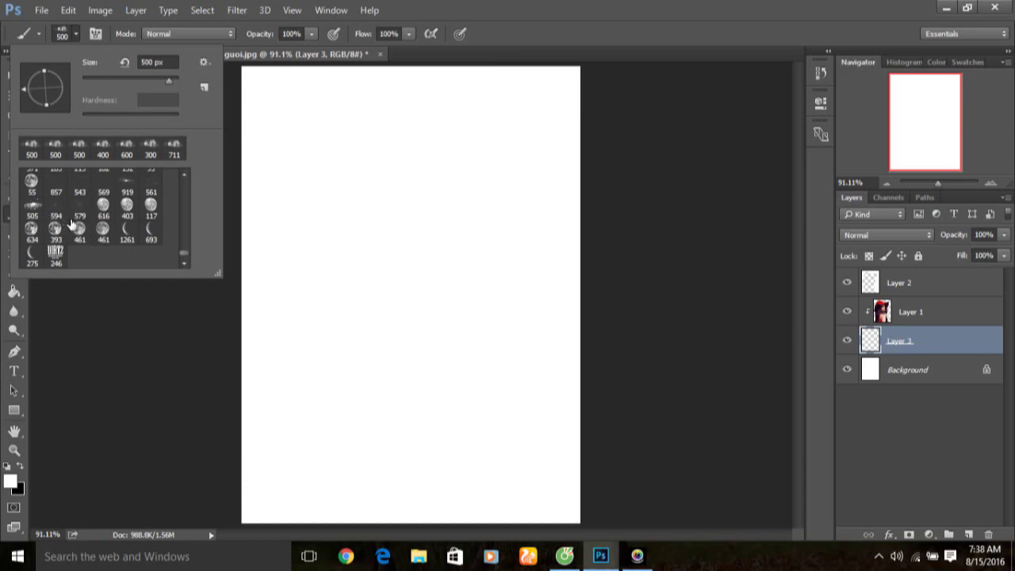
scroll(70, 226, "up", 1)
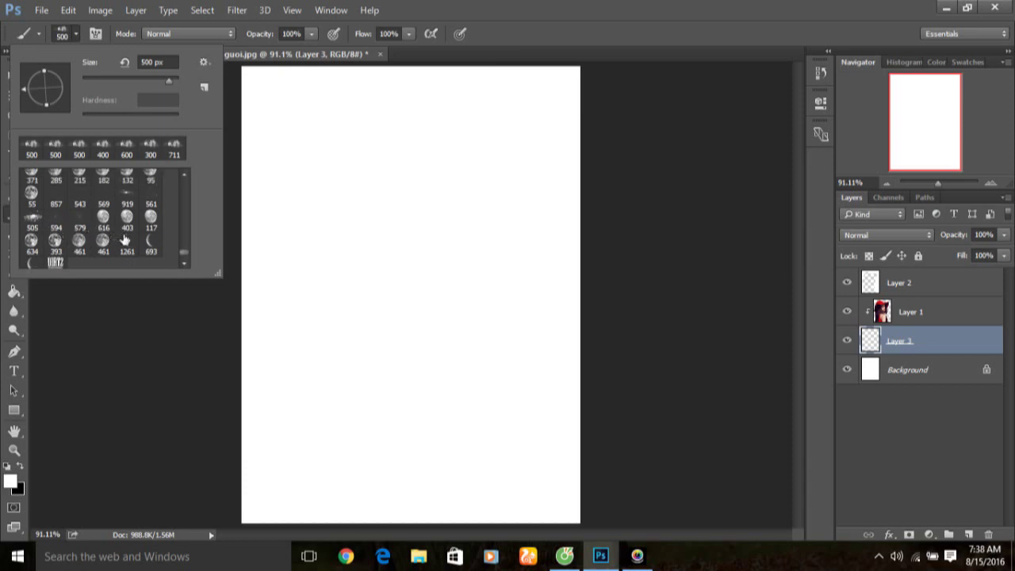
scroll(126, 240, "up", 1)
scroll(126, 239, "up", 1)
scroll(127, 238, "up", 2)
scroll(129, 237, "up", 1)
scroll(130, 237, "up", 1)
scroll(129, 238, "up", 2)
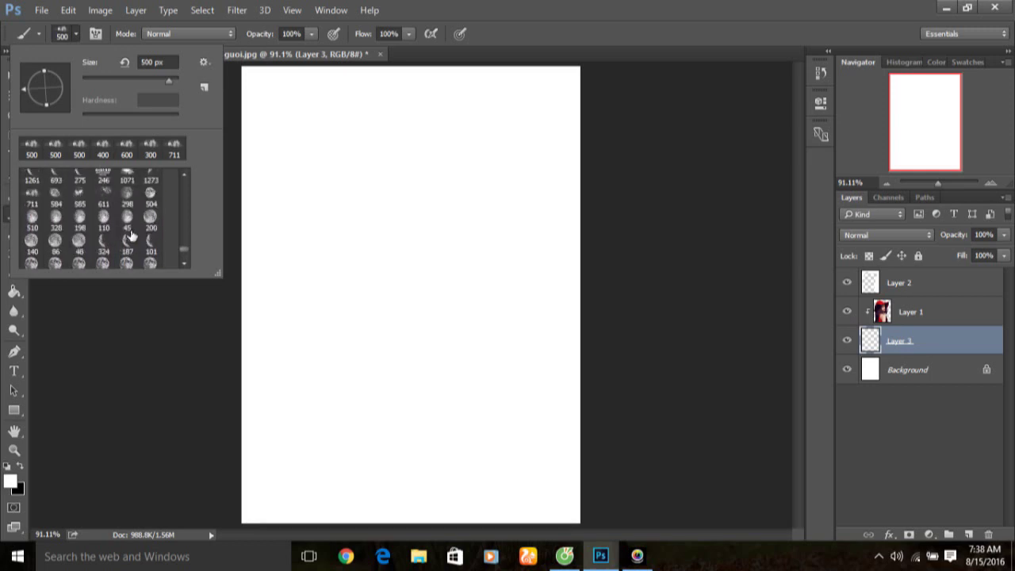
left_click(32, 194)
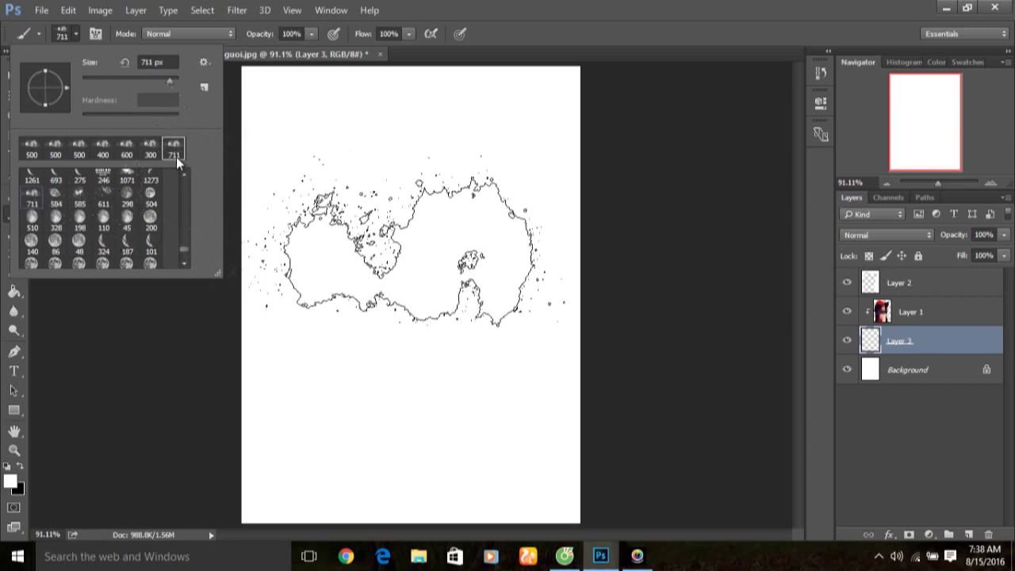
key("Return")
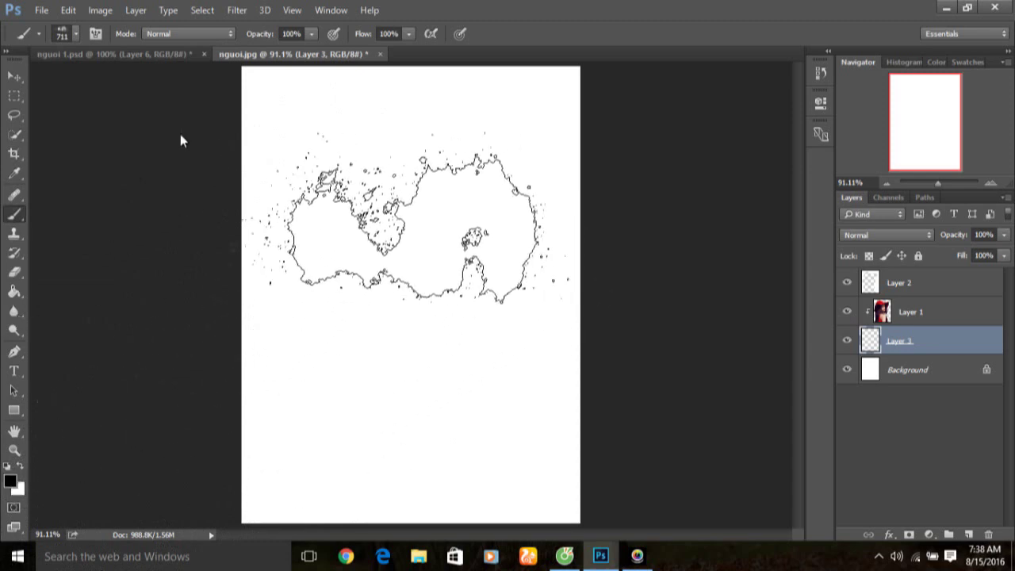
Stamp 600 px black splatter dabs on Layer 3 from the face down to the page bottom, then shrink the brush to 400 px.
key("bracketleft")
key("bracketleft")
key("bracketright")
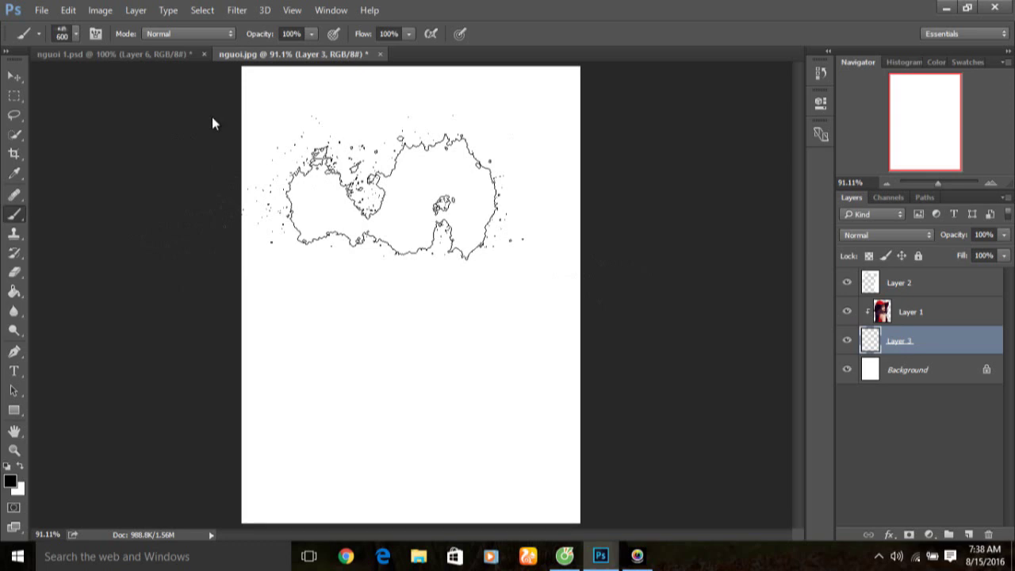
left_click(388, 188)
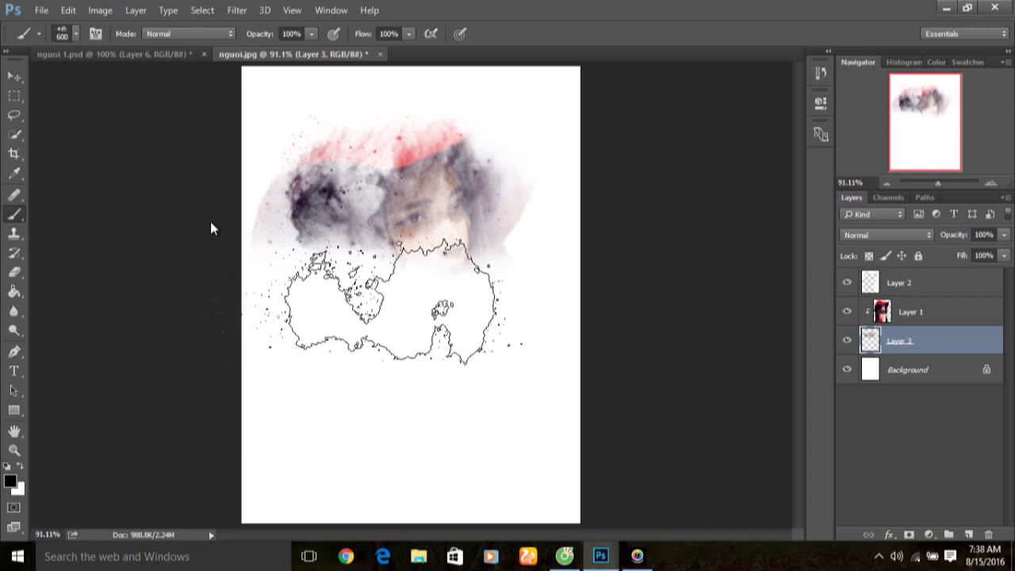
left_click(309, 36)
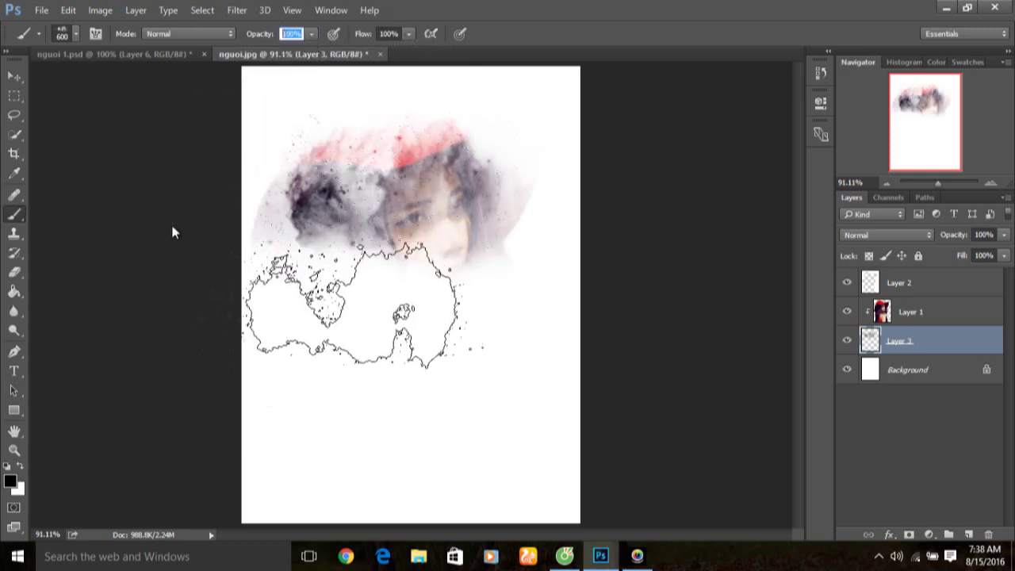
left_click(206, 204)
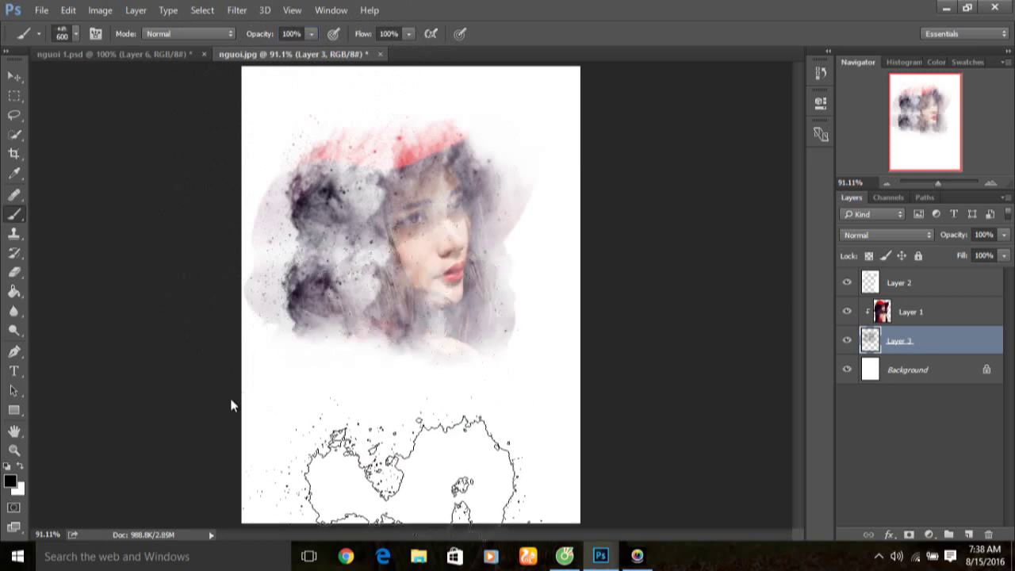
left_click(208, 322)
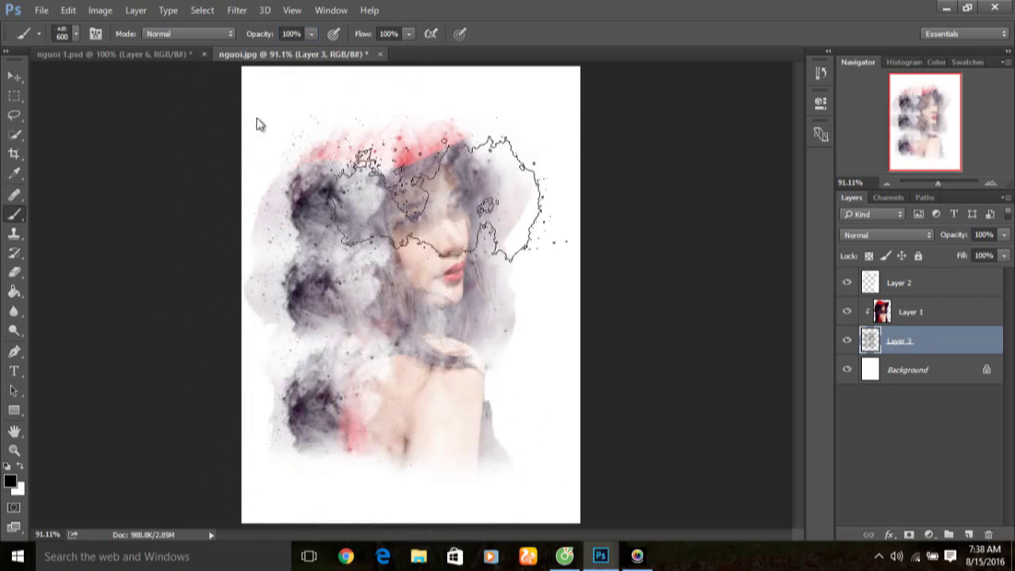
left_click(216, 429)
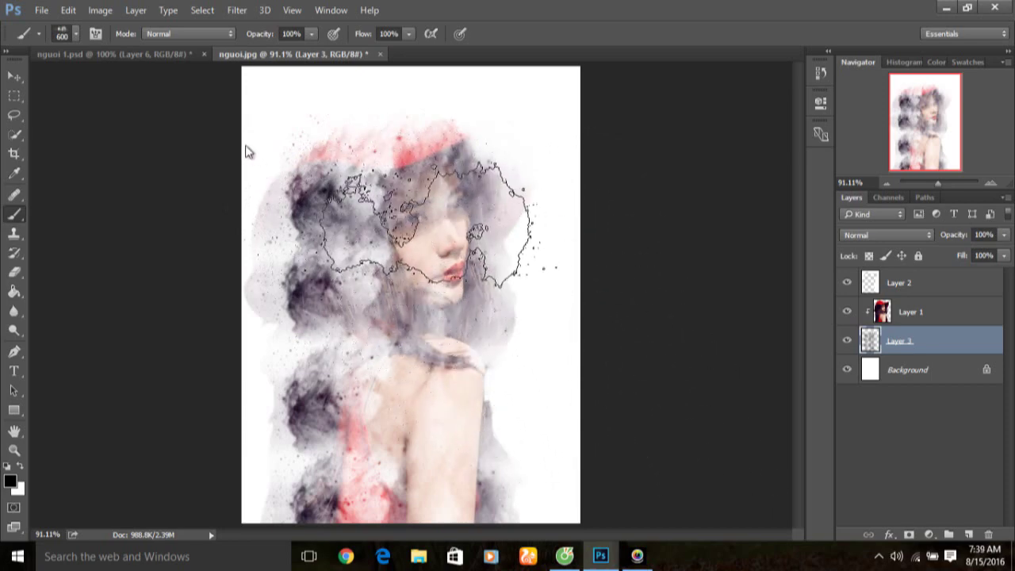
key("bracketleft")
key("bracketleft")
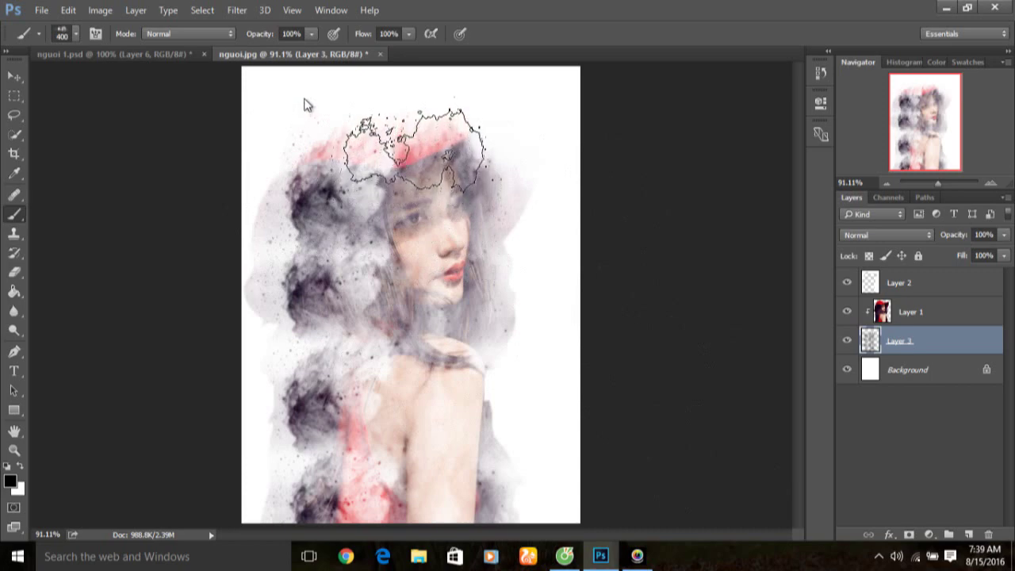
left_click(415, 147)
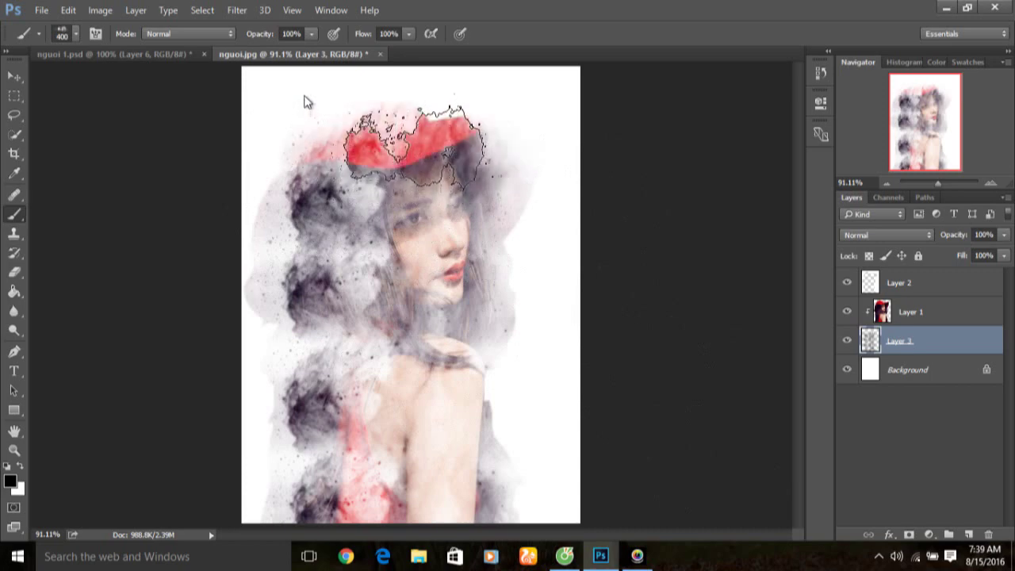
left_click(343, 124)
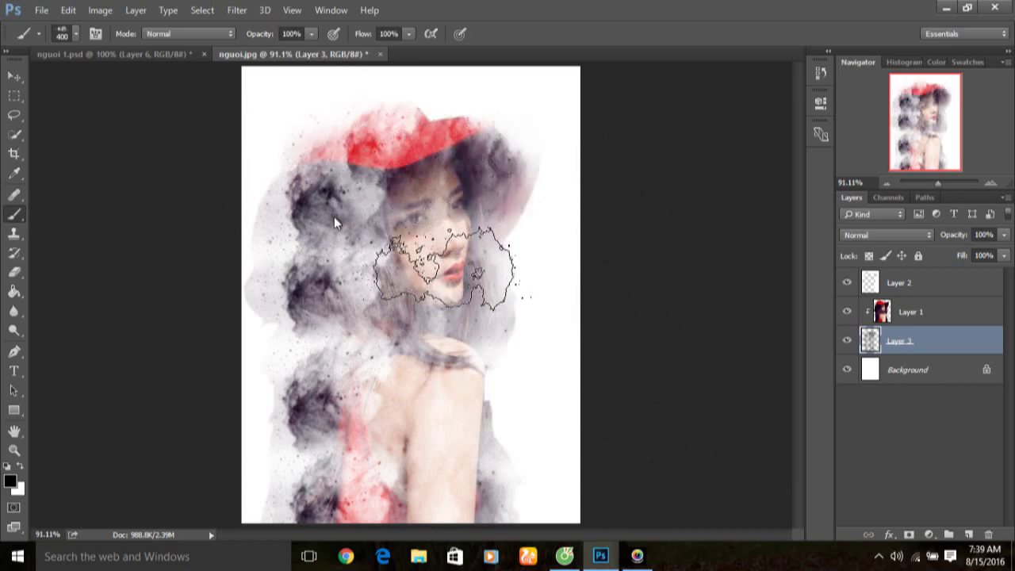
left_click(334, 258)
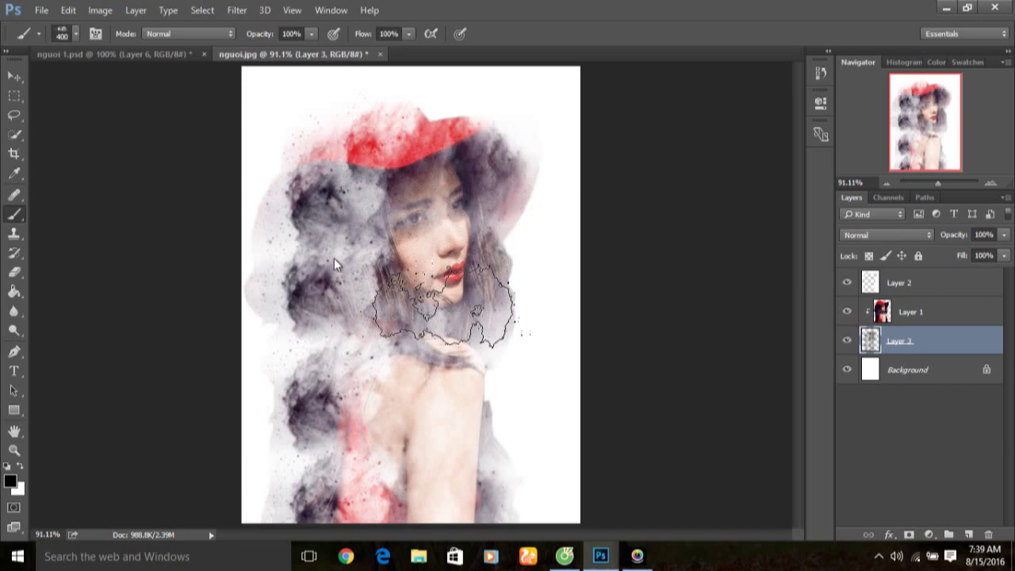
left_click(340, 180)
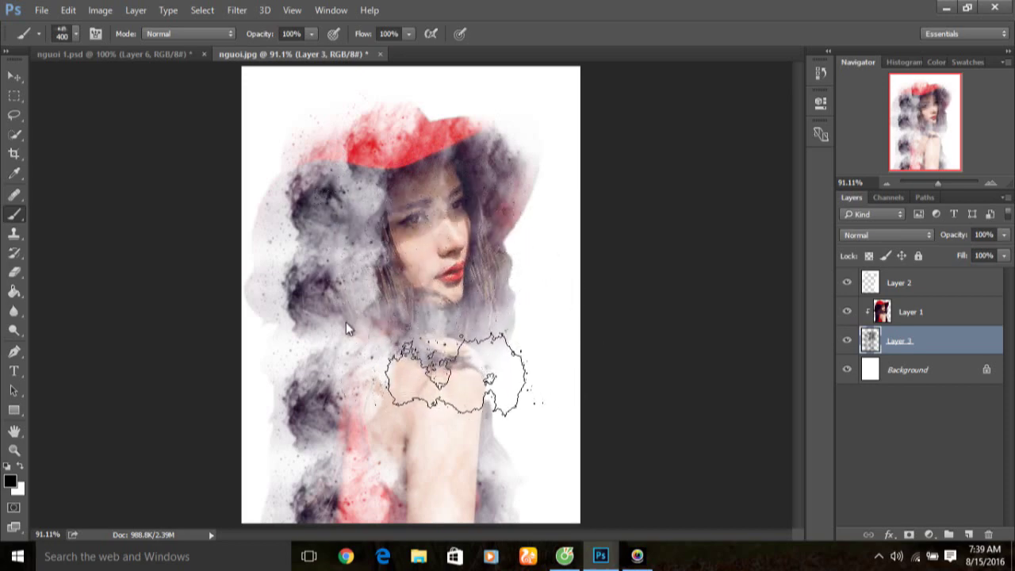
left_click_drag(339, 341, 321, 411)
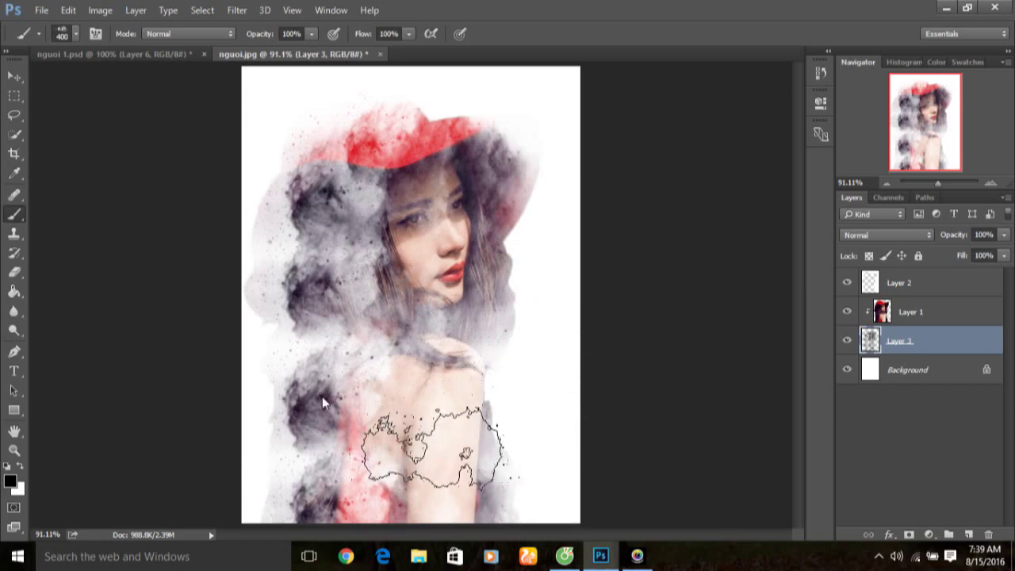
key("ctrl+z")
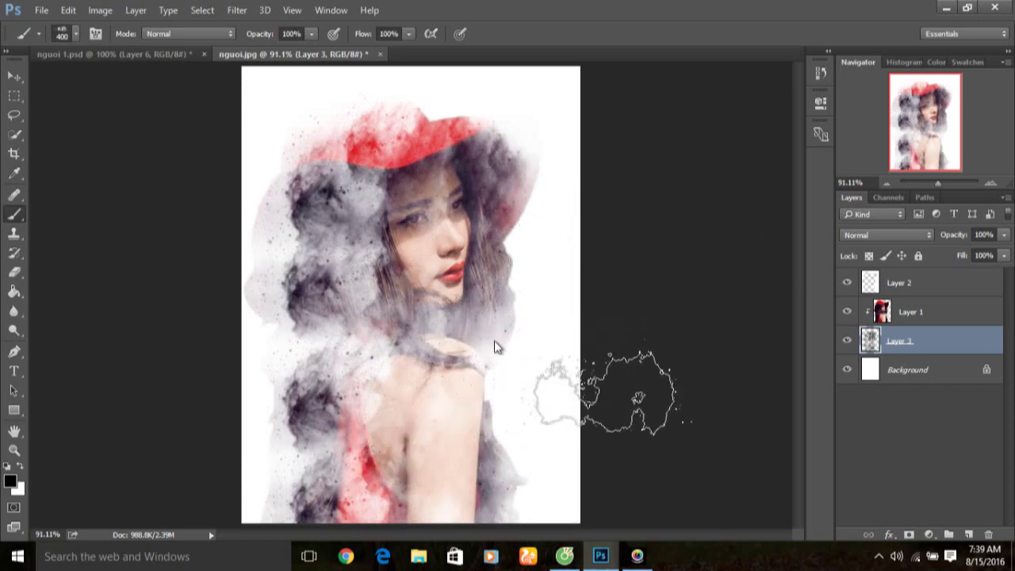
left_click(275, 81)
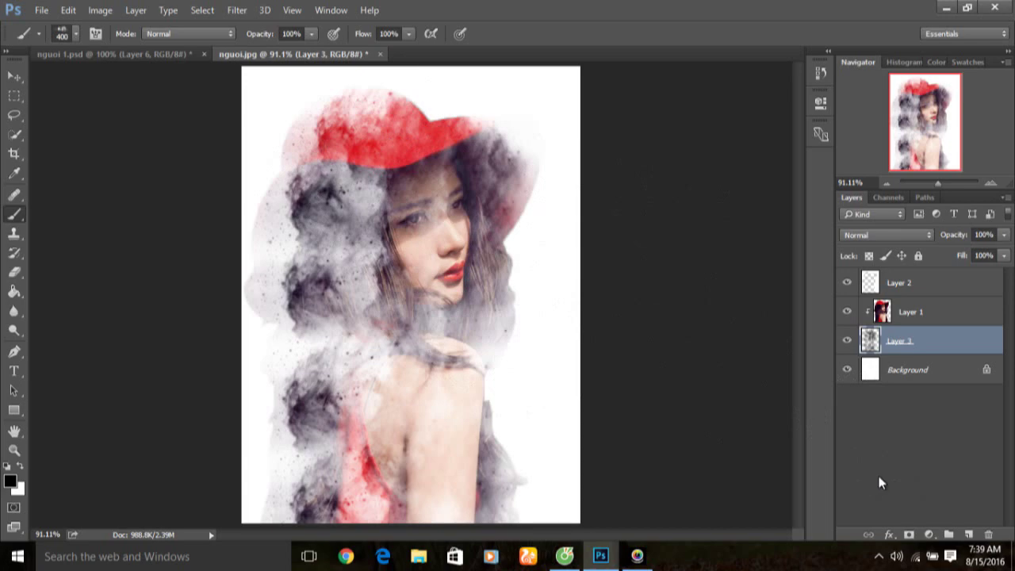
Add new Layer 4 above Layer 2 and set the foreground colour to red #cb2525.
left_click(943, 285)
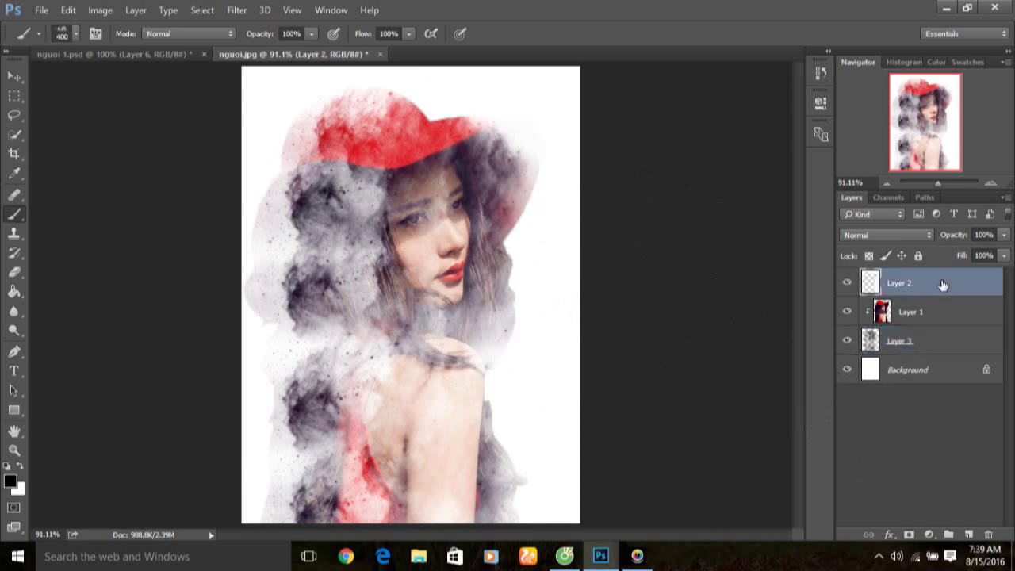
left_click(969, 535)
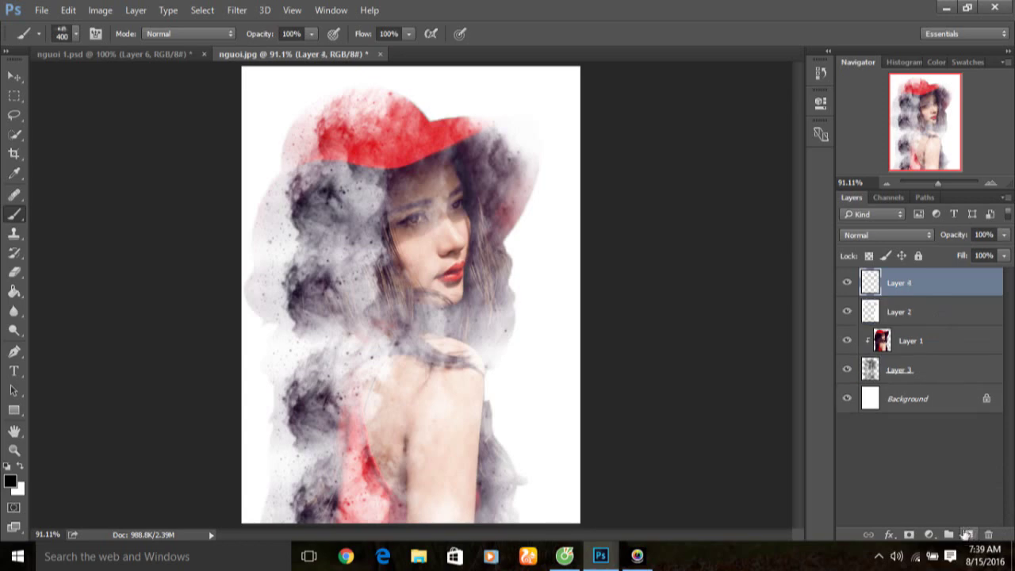
left_click(9, 484)
left_click(472, 163)
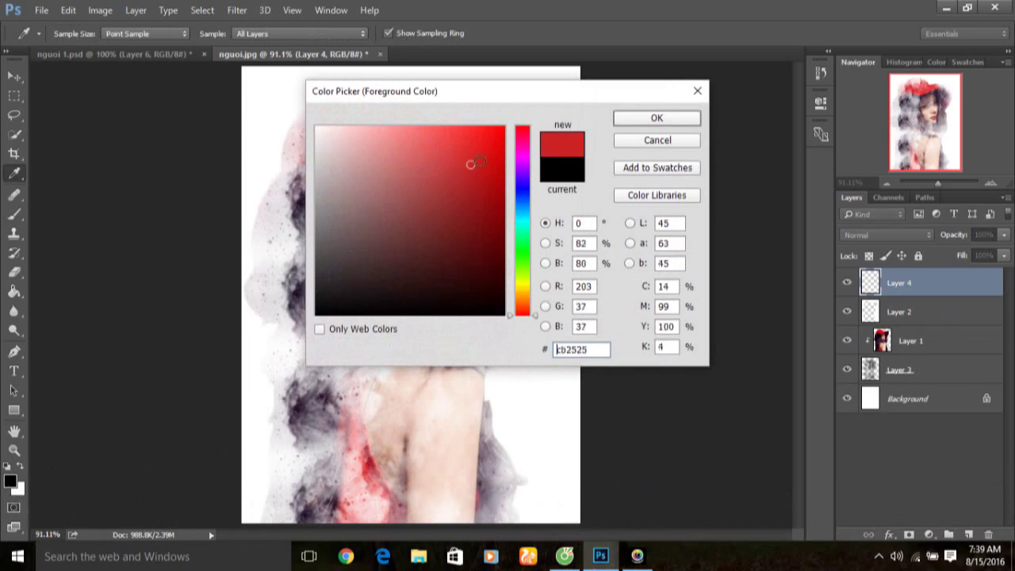
left_click(641, 118)
Paint red splatter across the top of the hat and stamp red splashes on the left and lower right.
key("b")
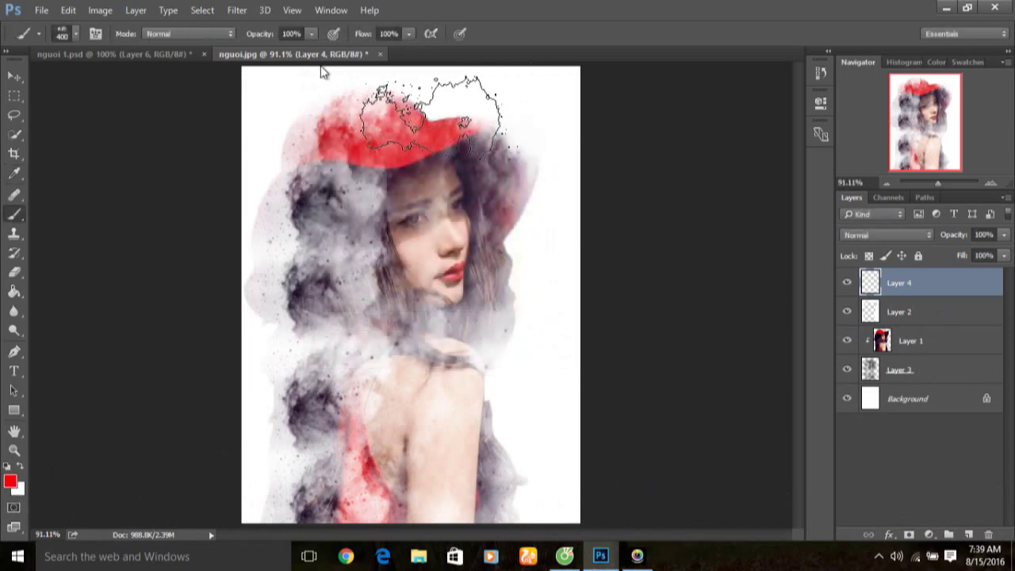
key("bracketright")
key("bracketright")
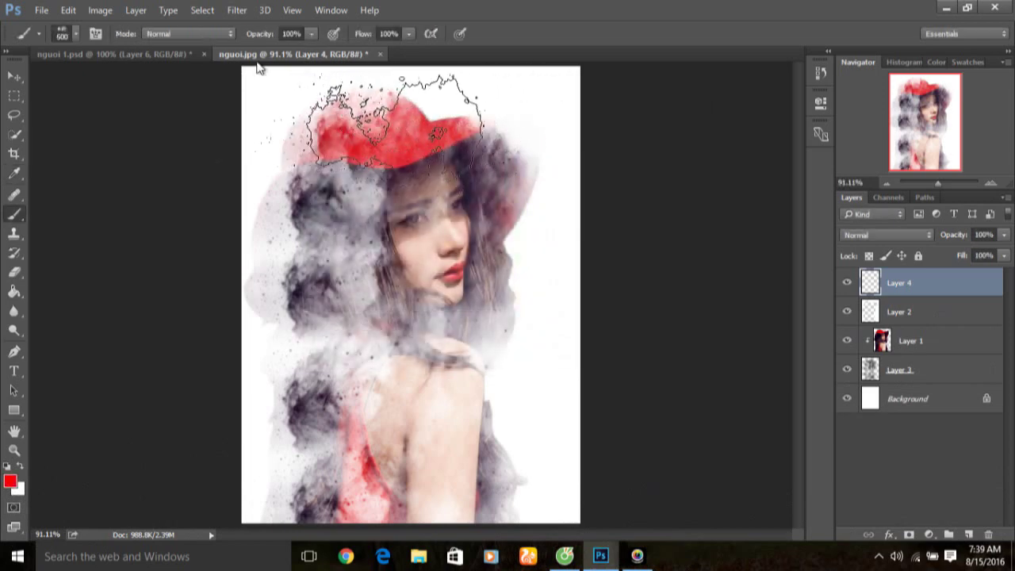
left_click_drag(500, 99, 460, 107)
key("bracketleft")
left_click_drag(270, 99, 302, 111)
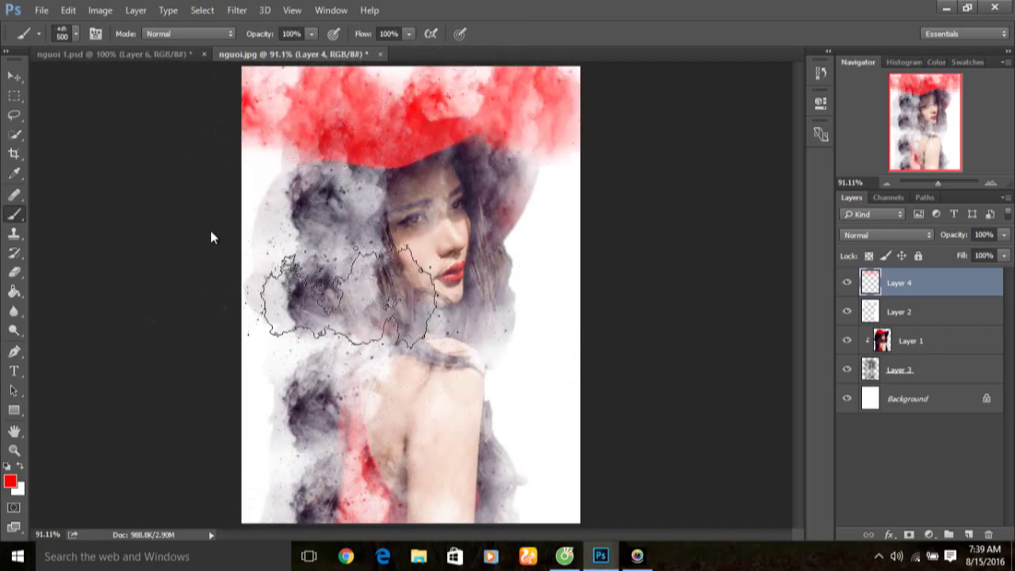
right_click(442, 319)
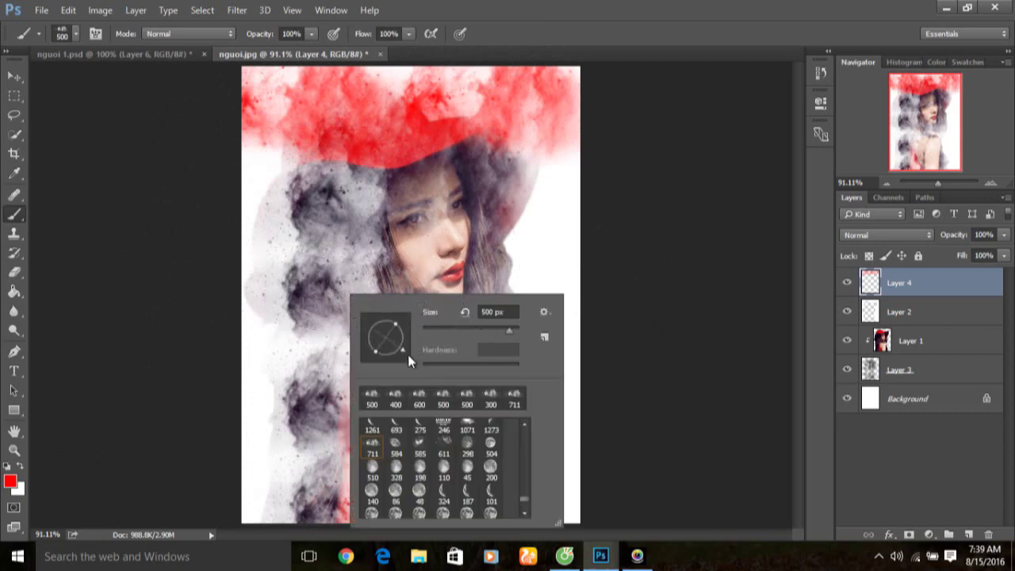
left_click(211, 139)
left_click(488, 296)
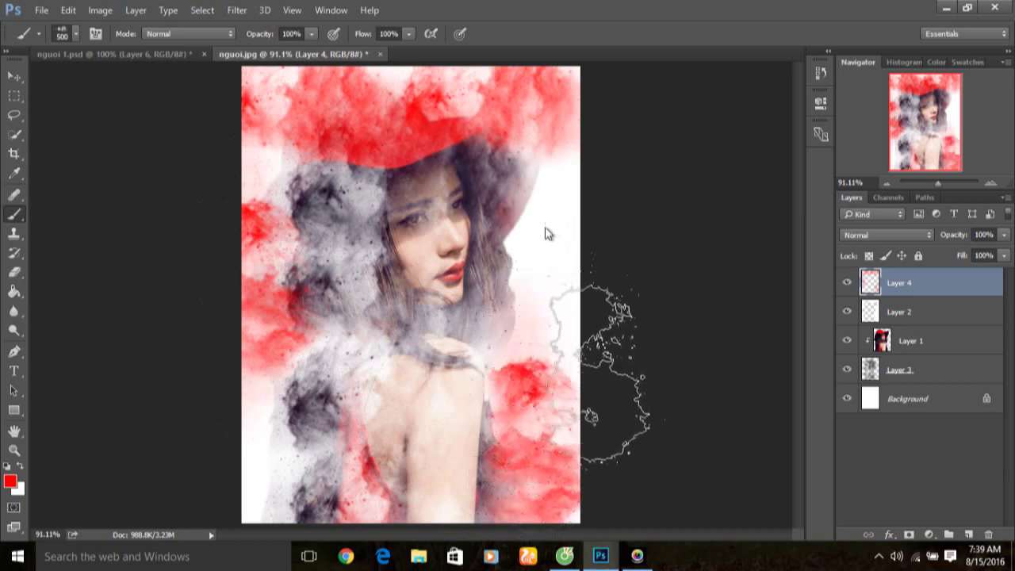
left_click(10, 481)
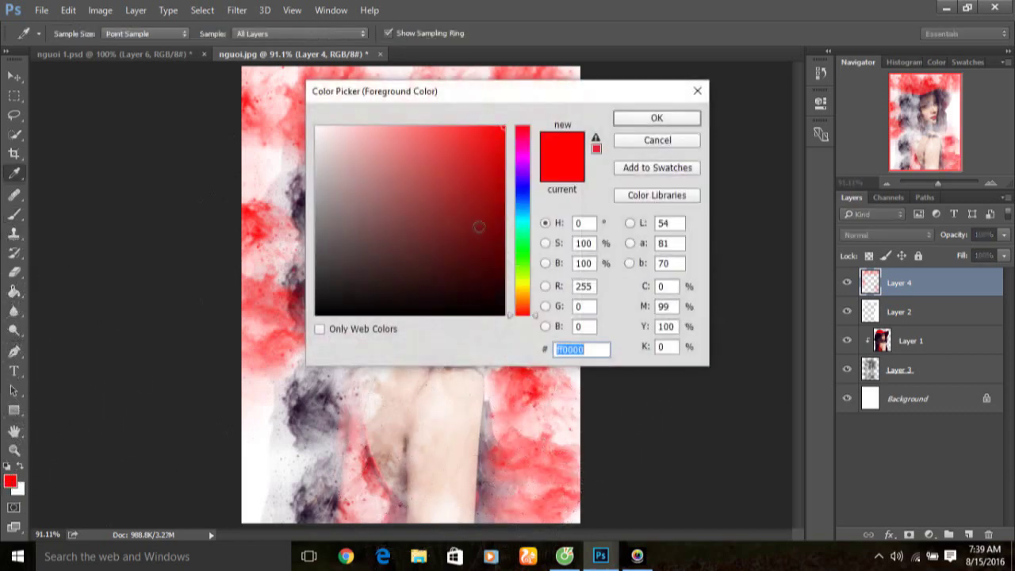
Set the foreground to cyan and stamp cyan paint on the right and lower-left edges.
left_click(524, 223)
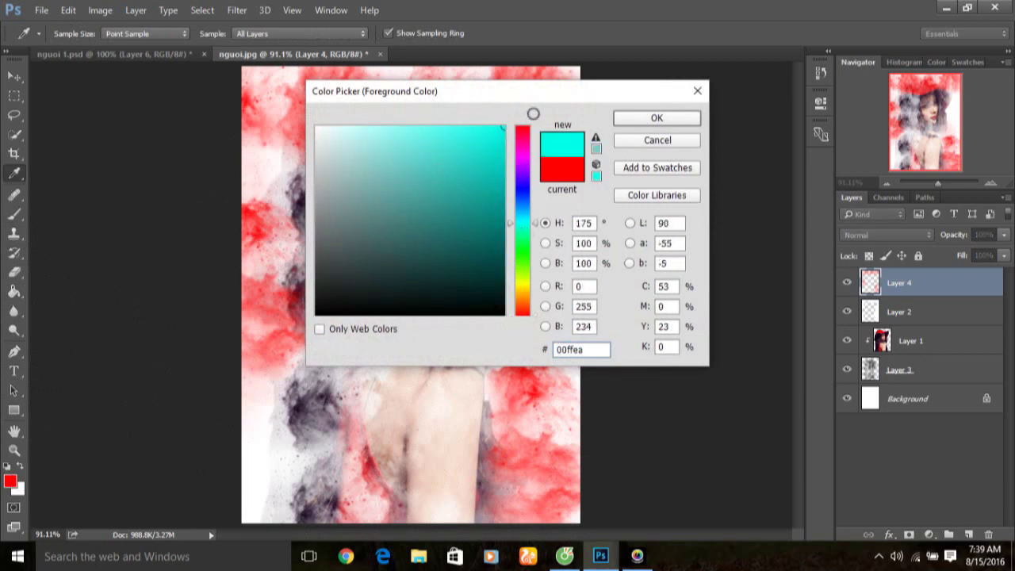
left_click(633, 122)
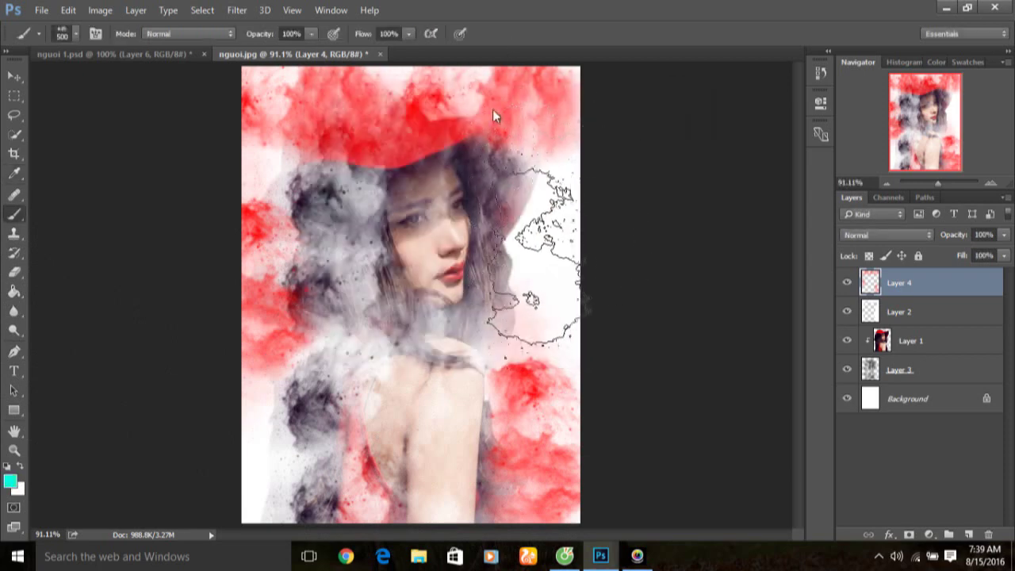
left_click(515, 115)
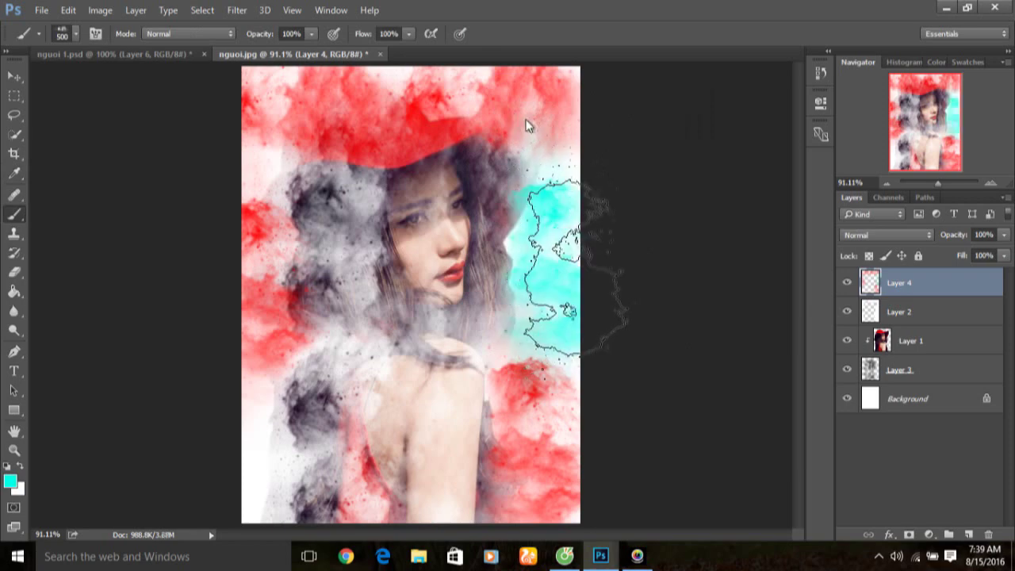
left_click(214, 272)
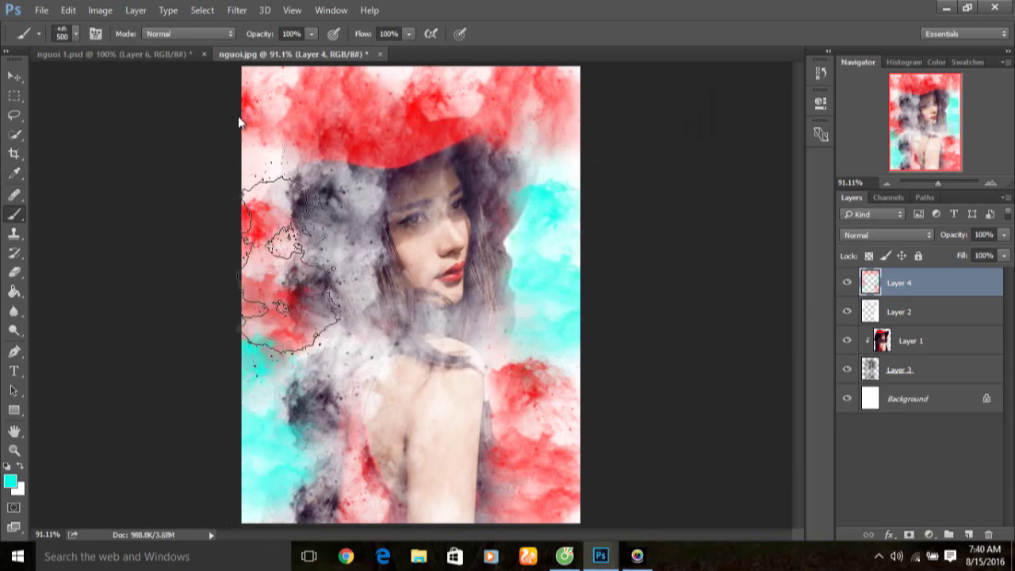
Stamp cyan smoke over the upper left, the red hat, the lower-right red area and the right side.
right_click(334, 283)
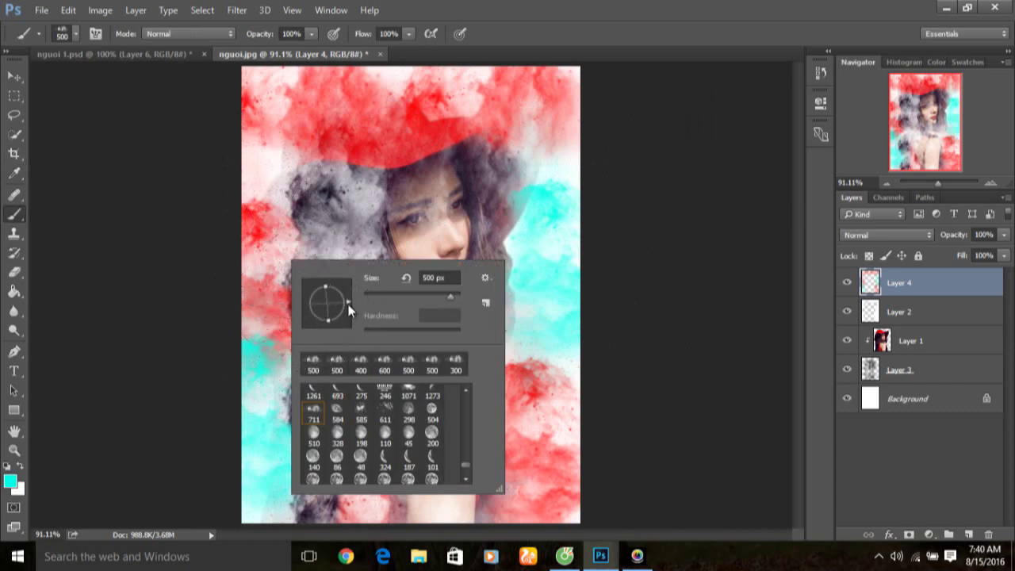
key("Return")
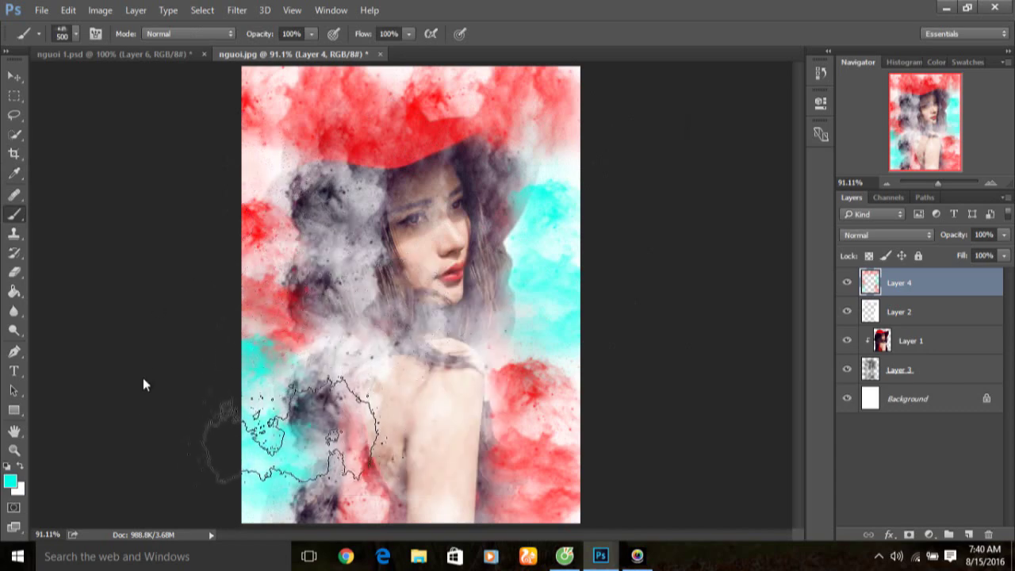
left_click(127, 198)
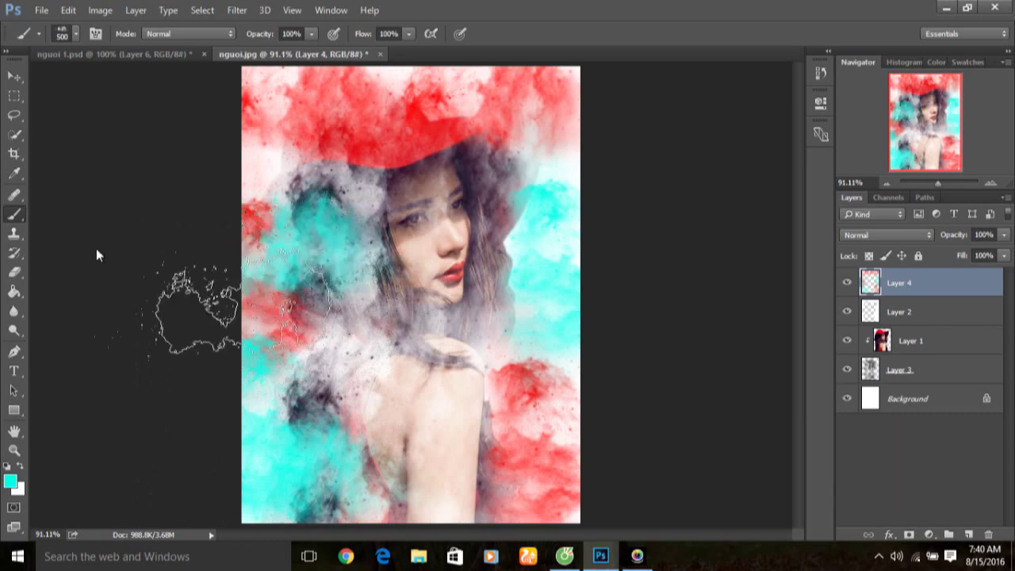
left_click(110, 86)
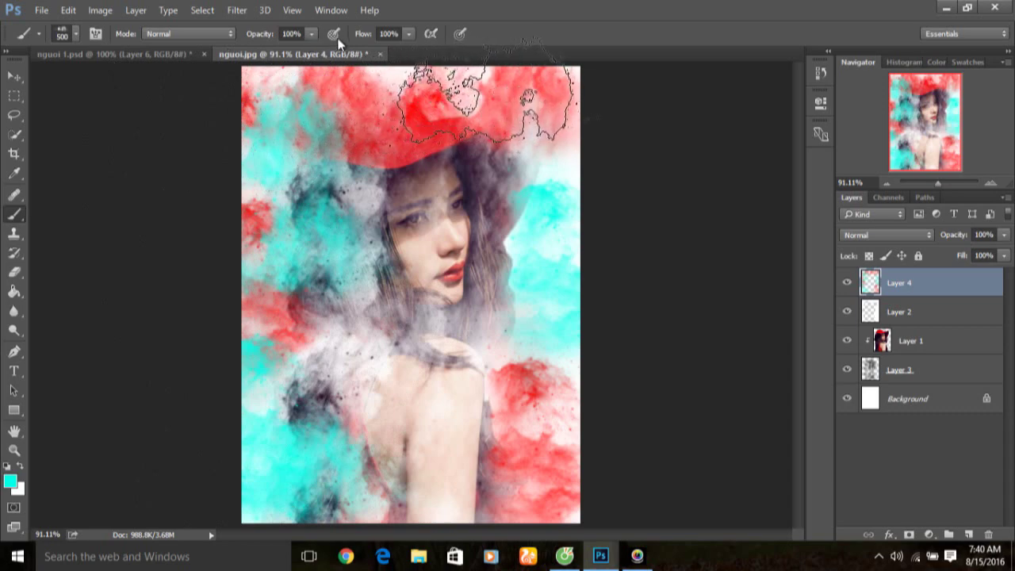
left_click(331, 36)
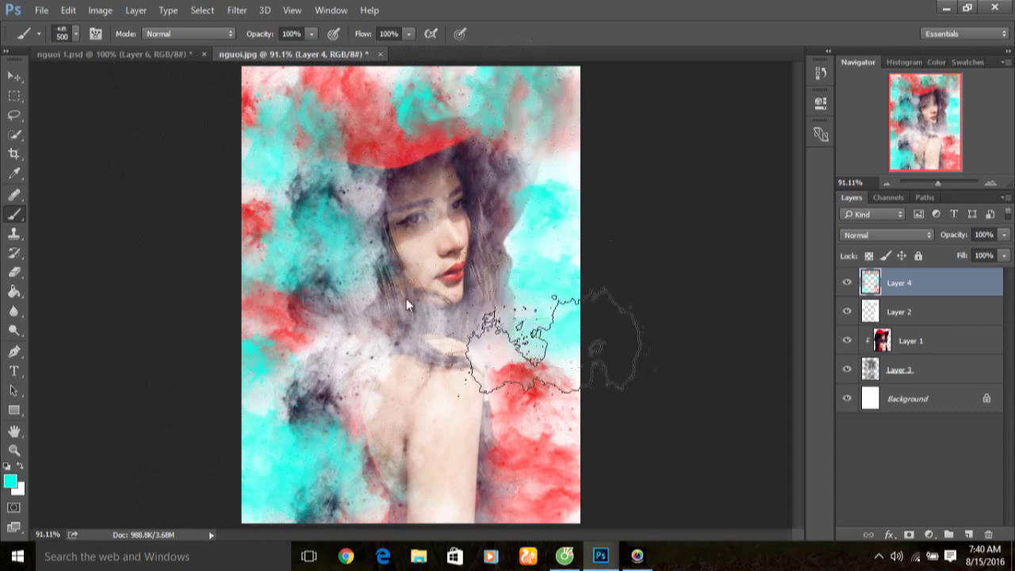
left_click(427, 422)
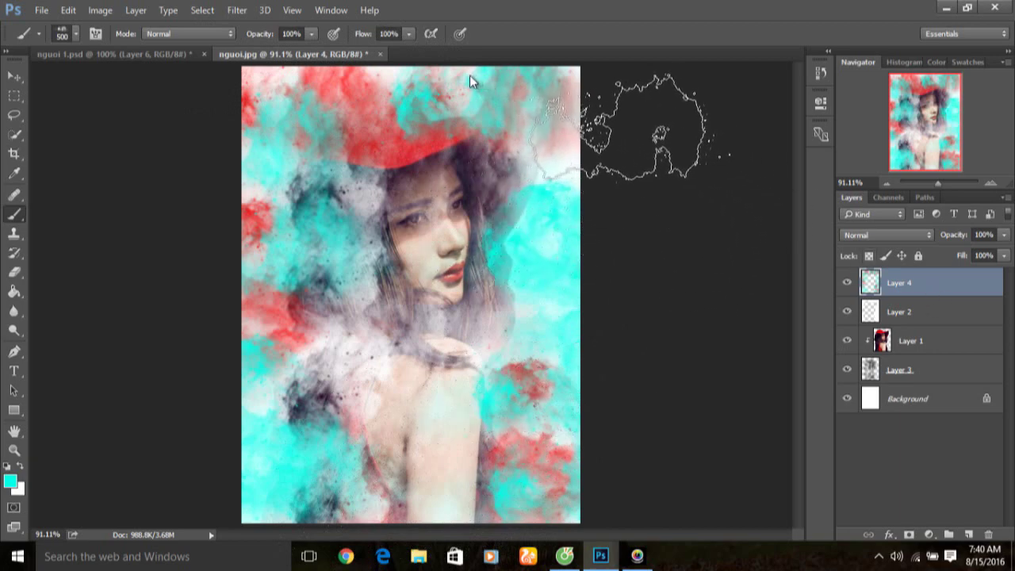
left_click(610, 126)
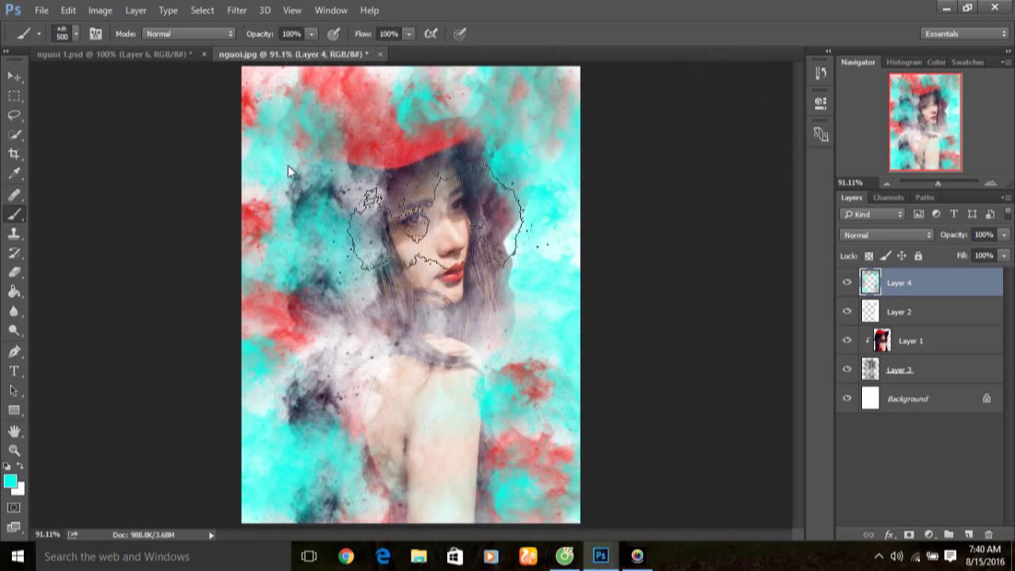
key("ctrl+minus")
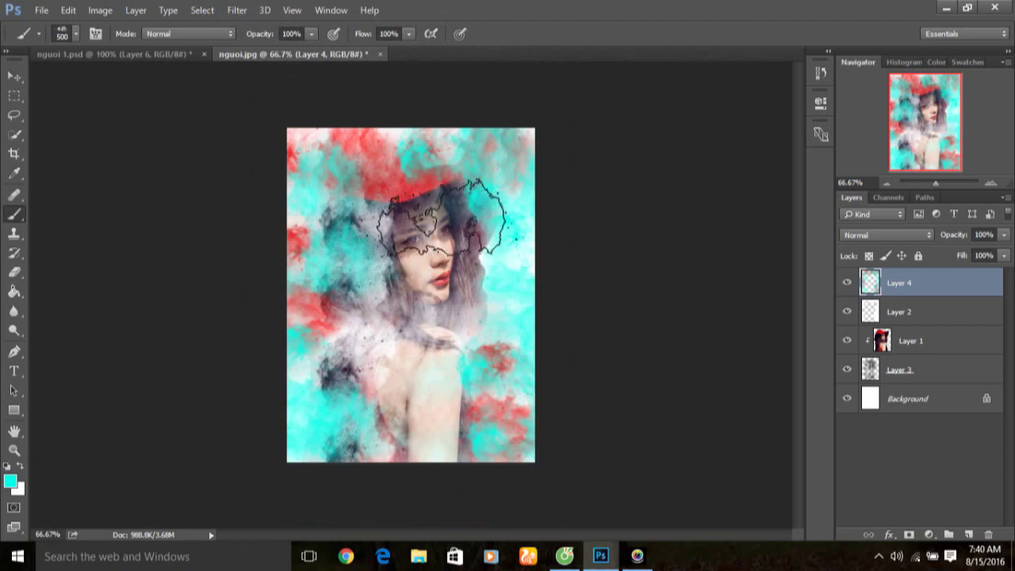
right_click(443, 219)
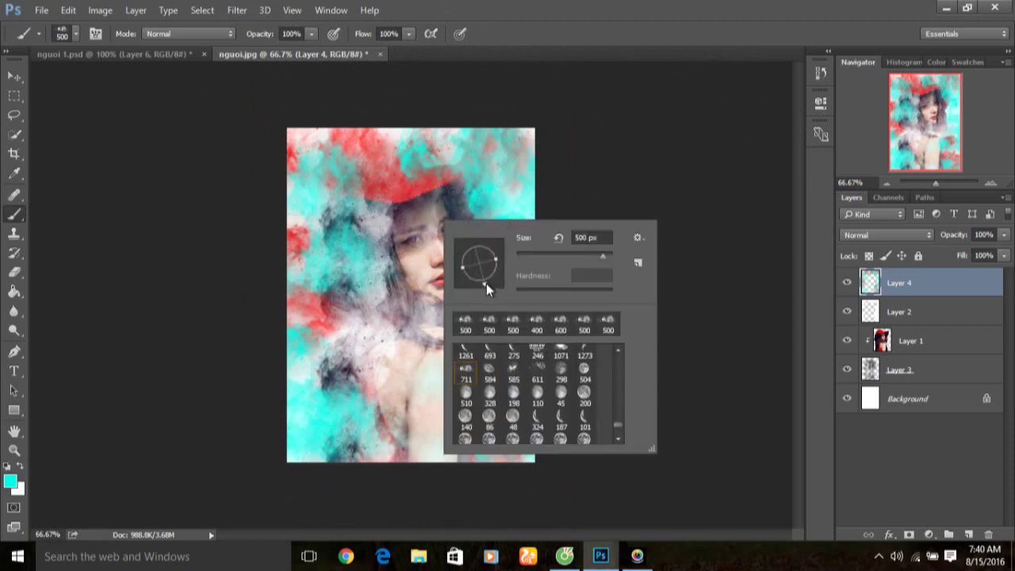
key("Return")
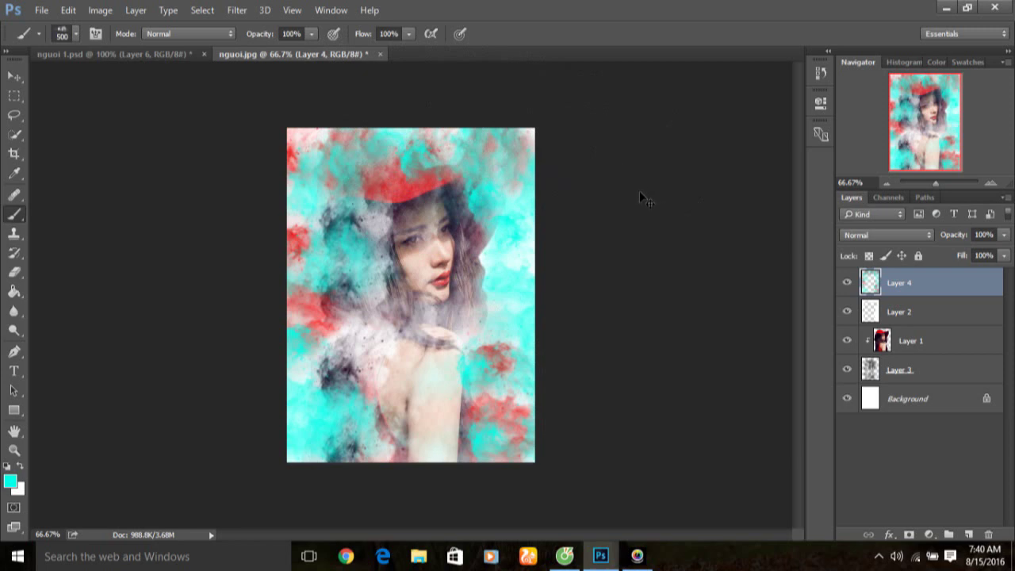
scroll(640, 194, "up", 2)
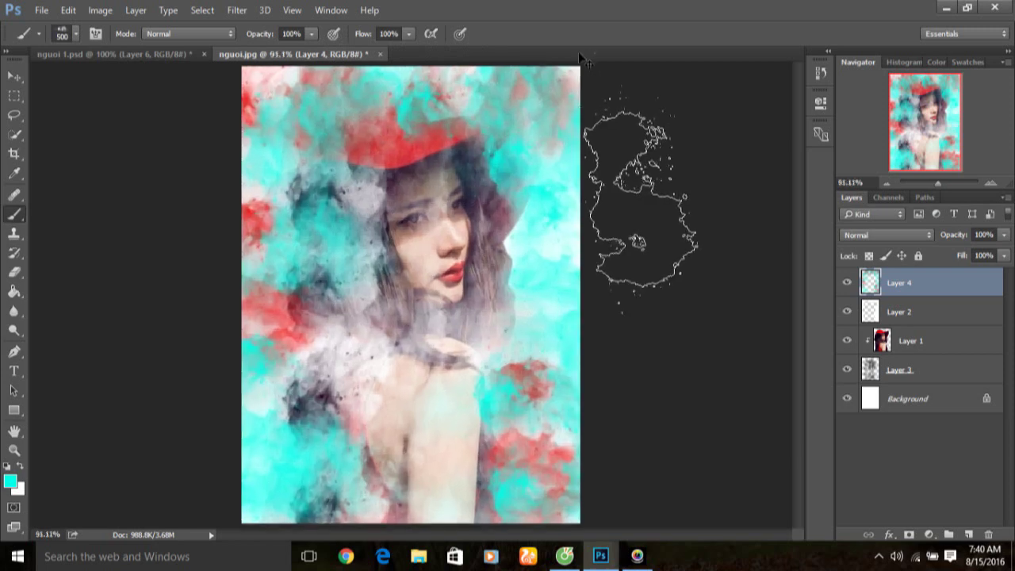